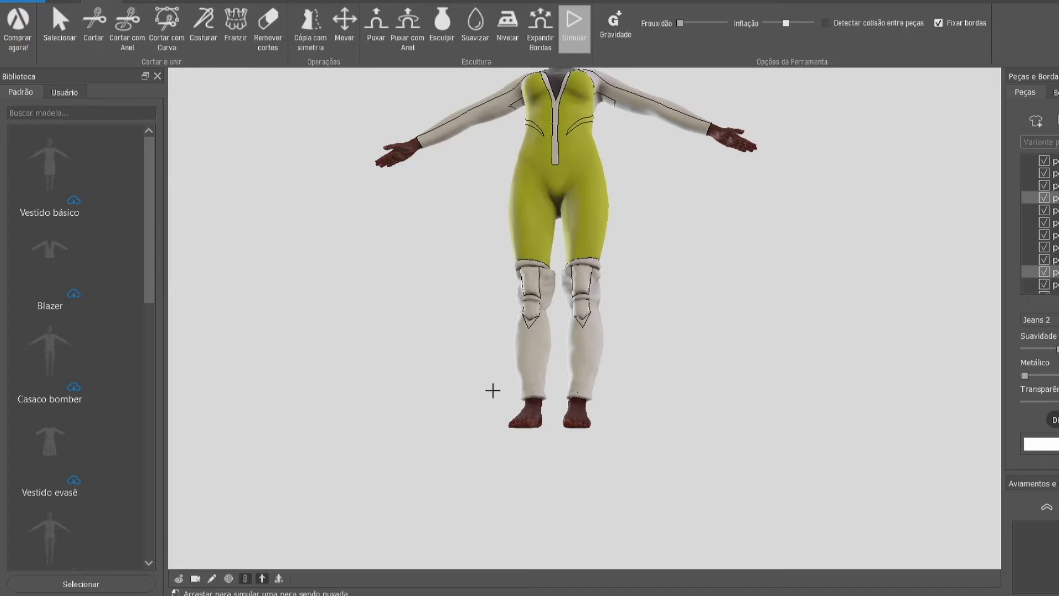
Step: Leave the simulation and select the white lower-leg pieces of the jumpsuit
scroll(493, 390, up, 3)
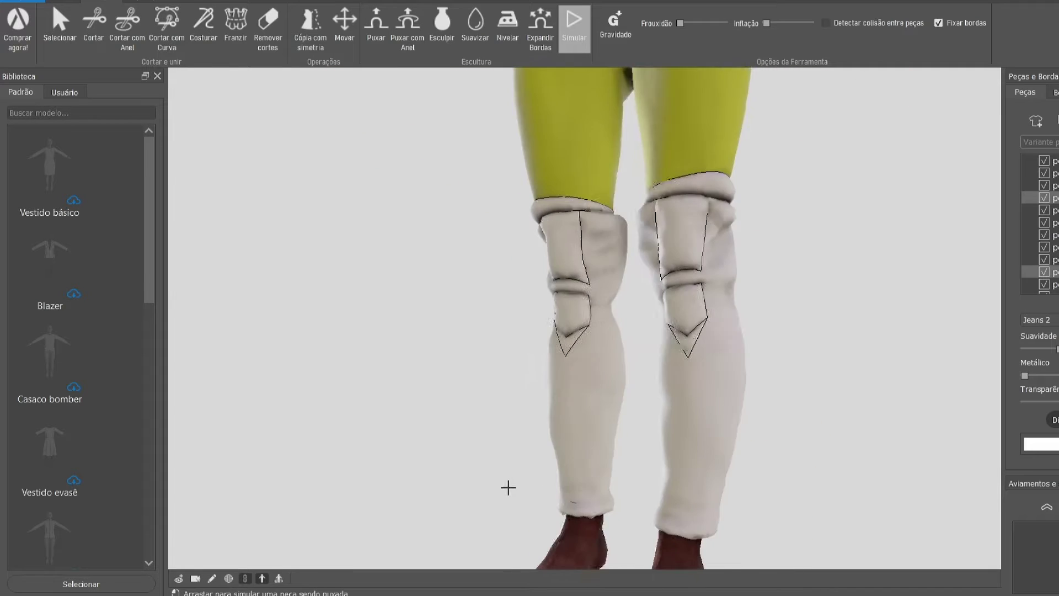
middle_drag(507, 487, 653, 415)
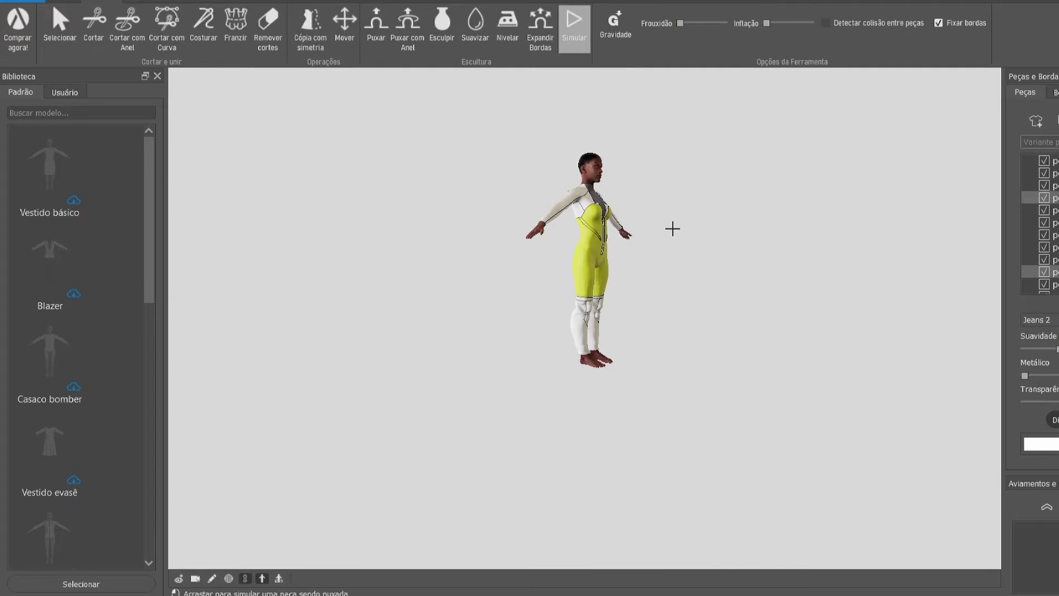
scroll(672, 230, up, 5)
key(Escape)
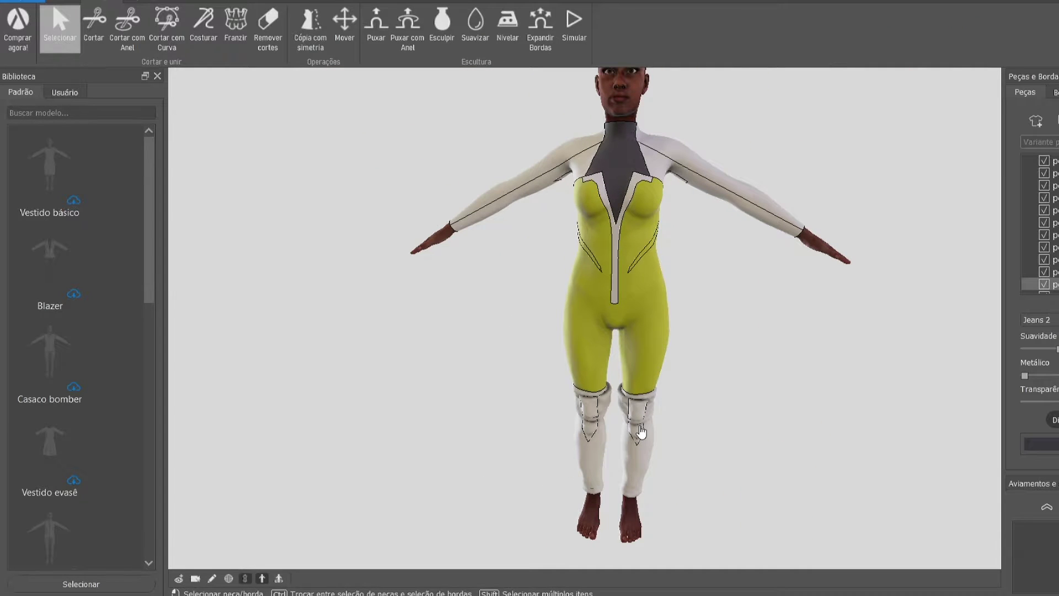
scroll(639, 417, up, 3)
click(641, 455)
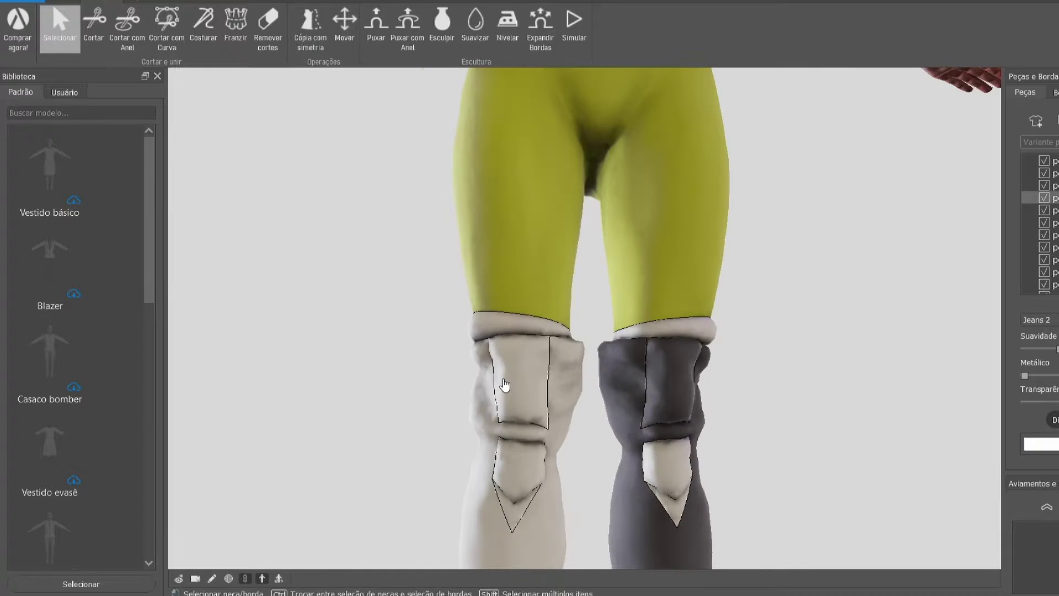
scroll(568, 405, down, 3)
scroll(712, 371, down, 3)
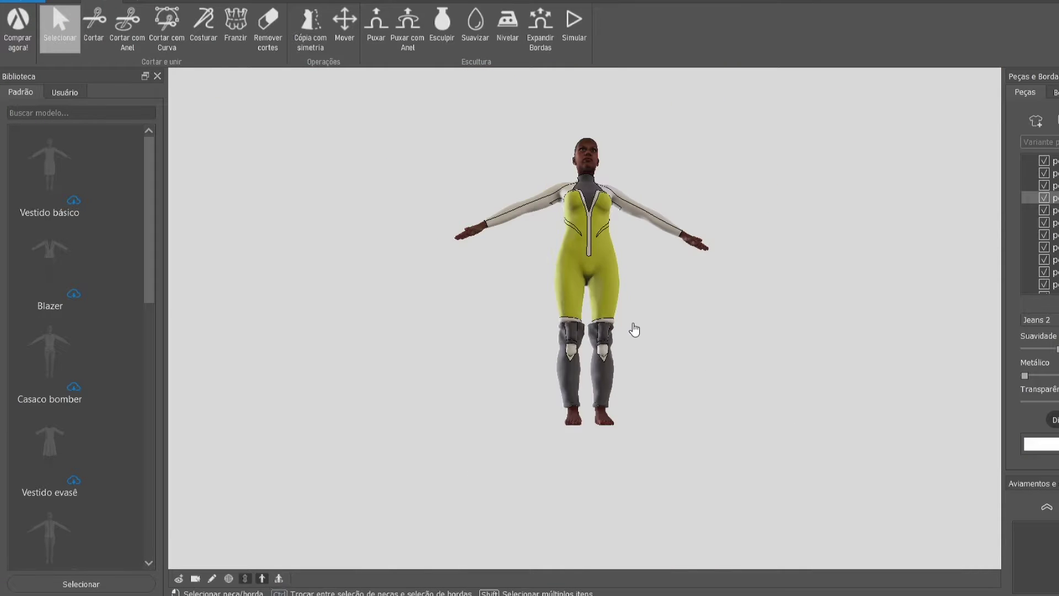
scroll(529, 208, up, 3)
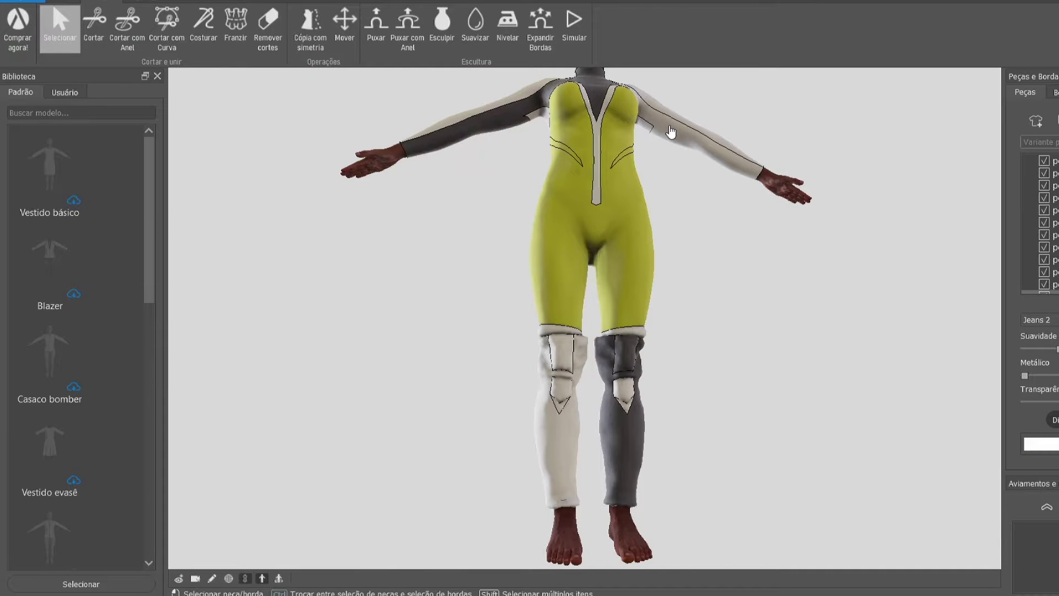
scroll(685, 320, down, 3)
scroll(592, 315, up, 4)
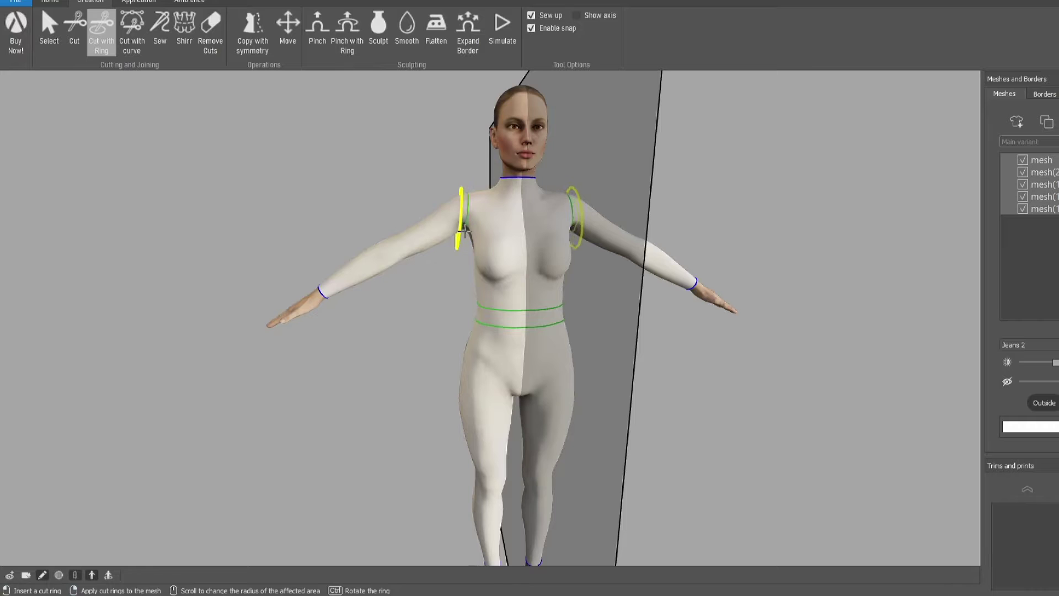
Step: Apply the ring cuts at both shoulders of the bodysuit and delete the two sleeves
right_click(447, 223)
click(524, 232)
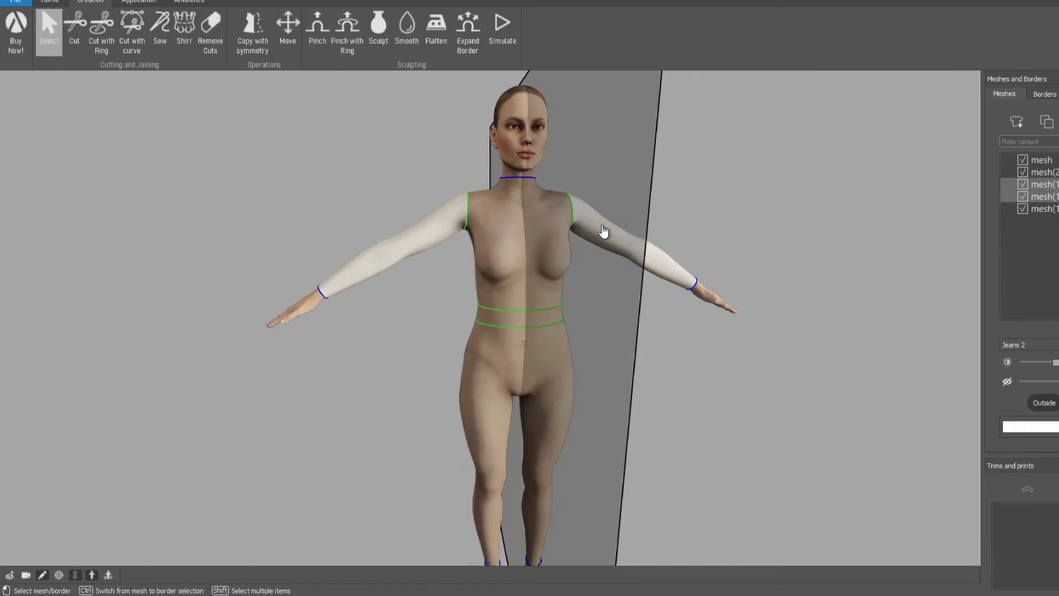
key(Delete)
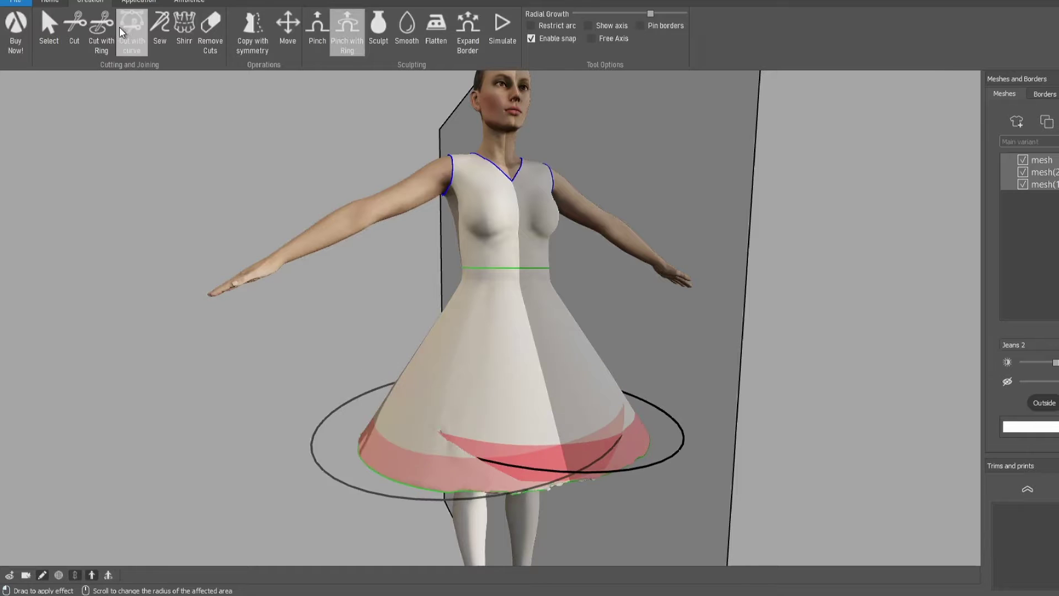
Step: Cut the flared skirt with a ring above its uneven hem and delete the strip below the cut
right_click(513, 441)
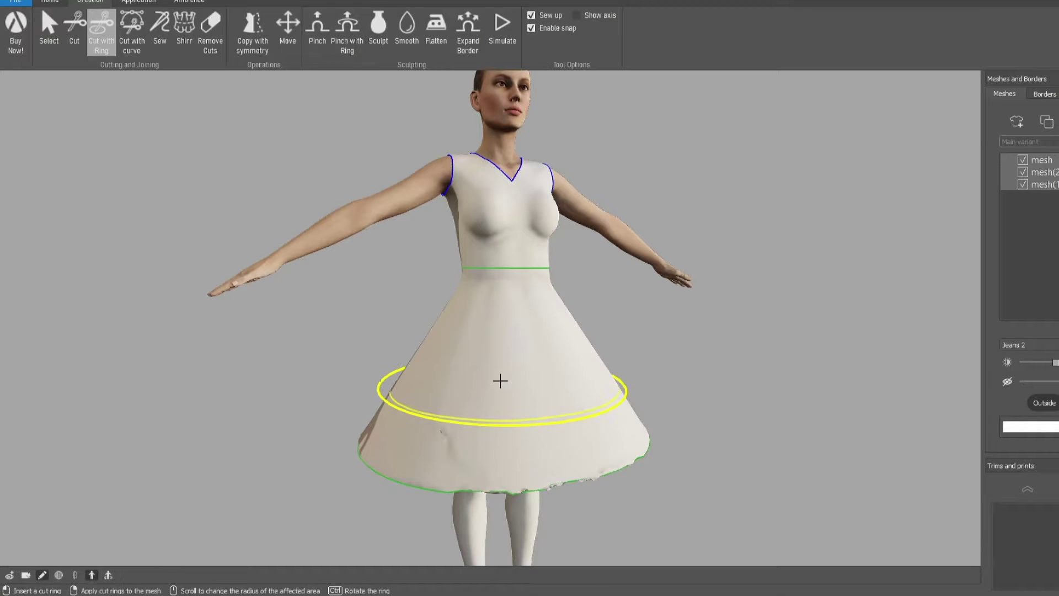
key(w)
key(w)
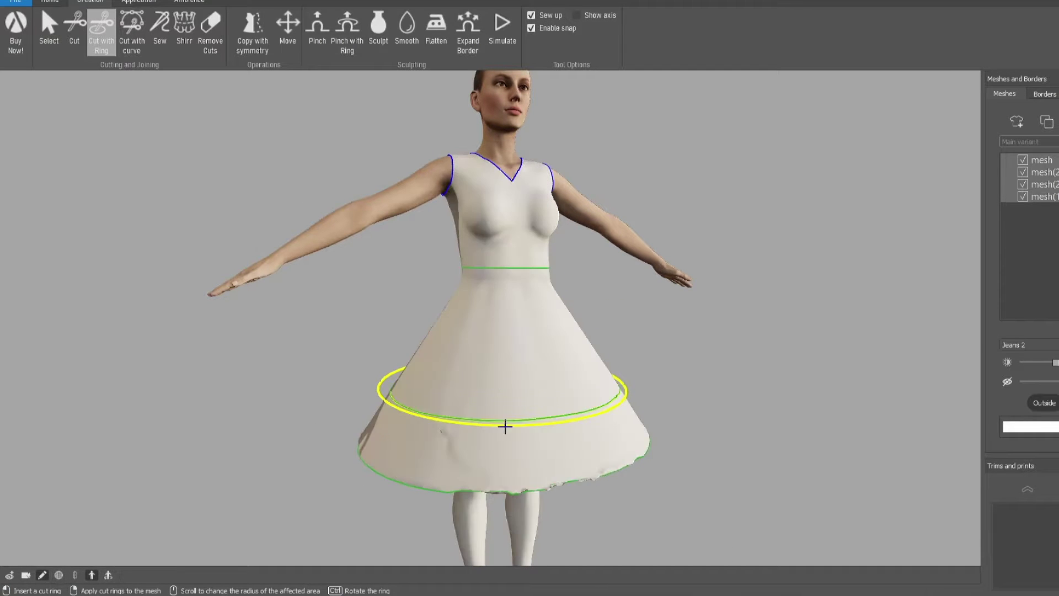
click(517, 474)
right_click(507, 466)
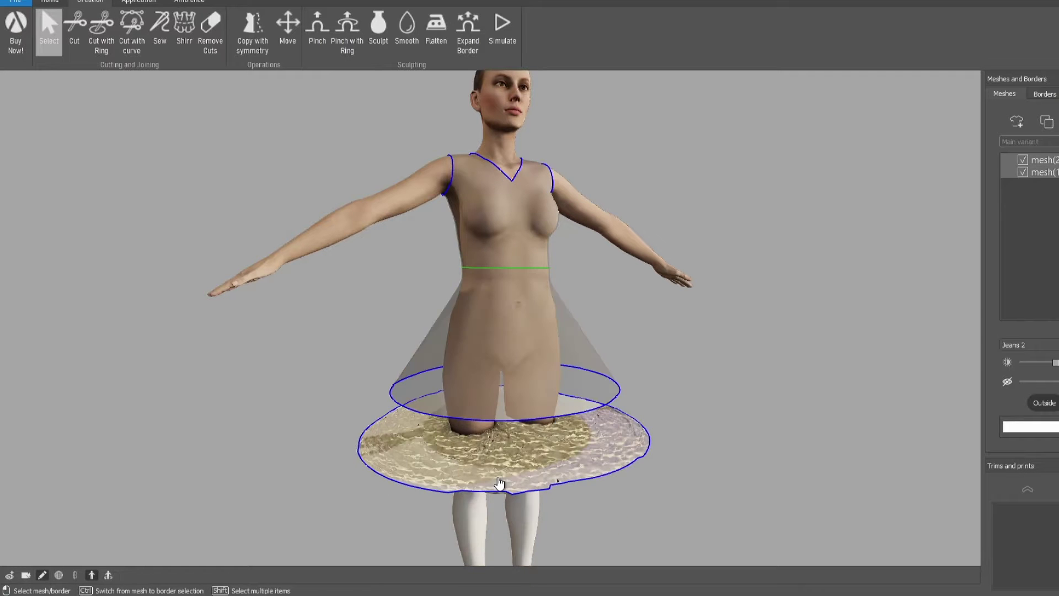
key(Delete)
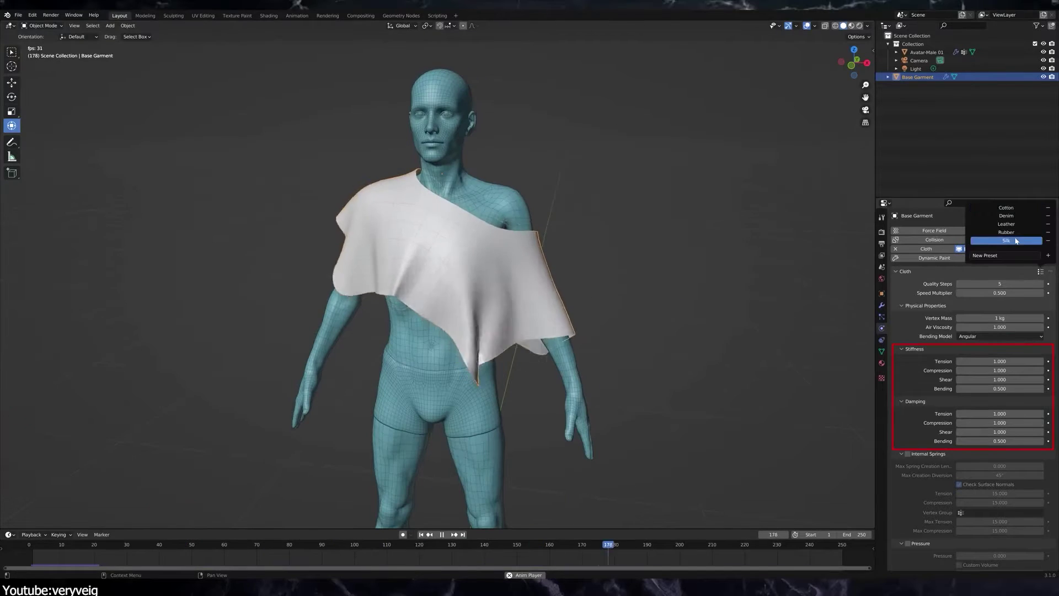
Step: Switch to Blender and apply the Silk cloth preset to the Base Garment
click(1006, 241)
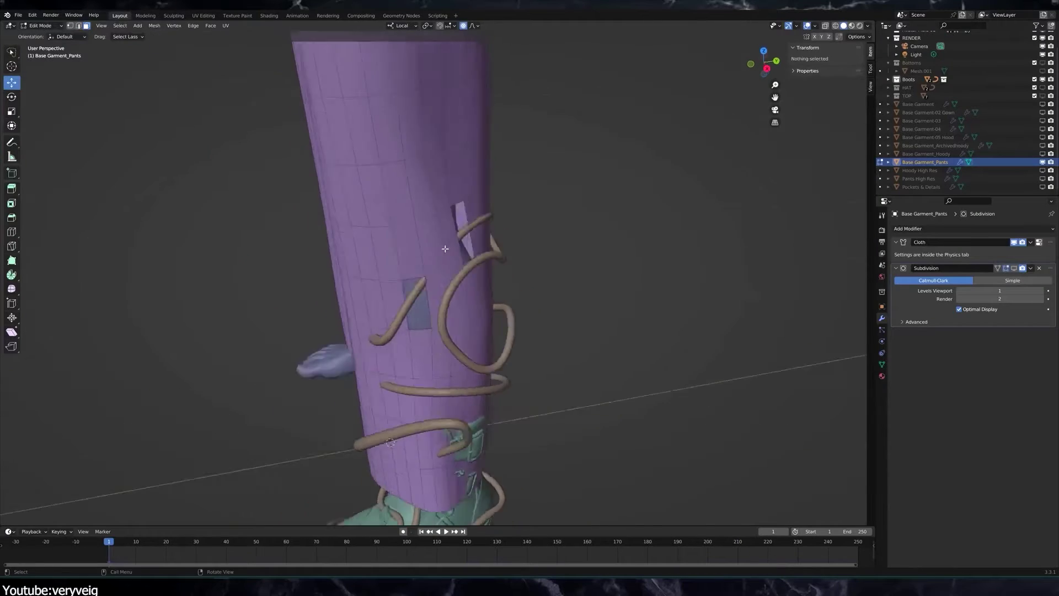
Step: Show the Pants High Res object in the viewport around the avatar's legs and boots
scroll(357, 350, up, 3)
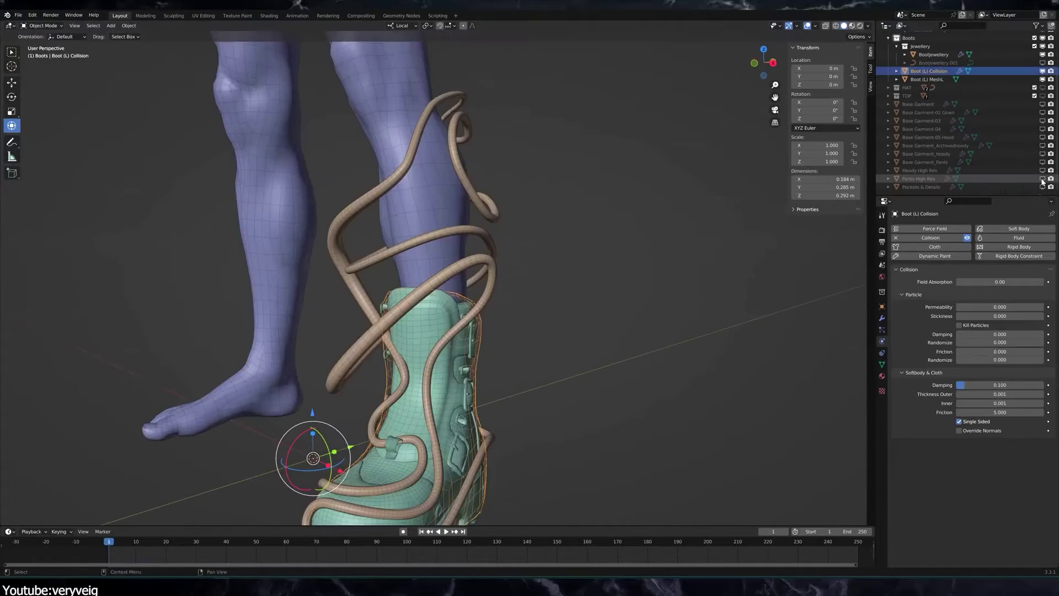
click(1042, 179)
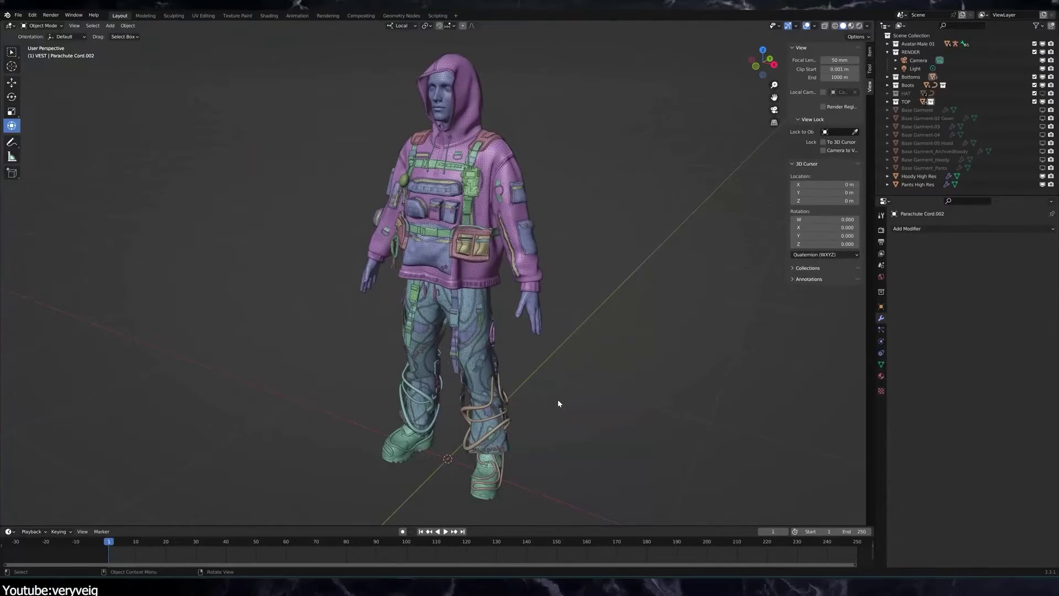
middle_drag(559, 399, 599, 365)
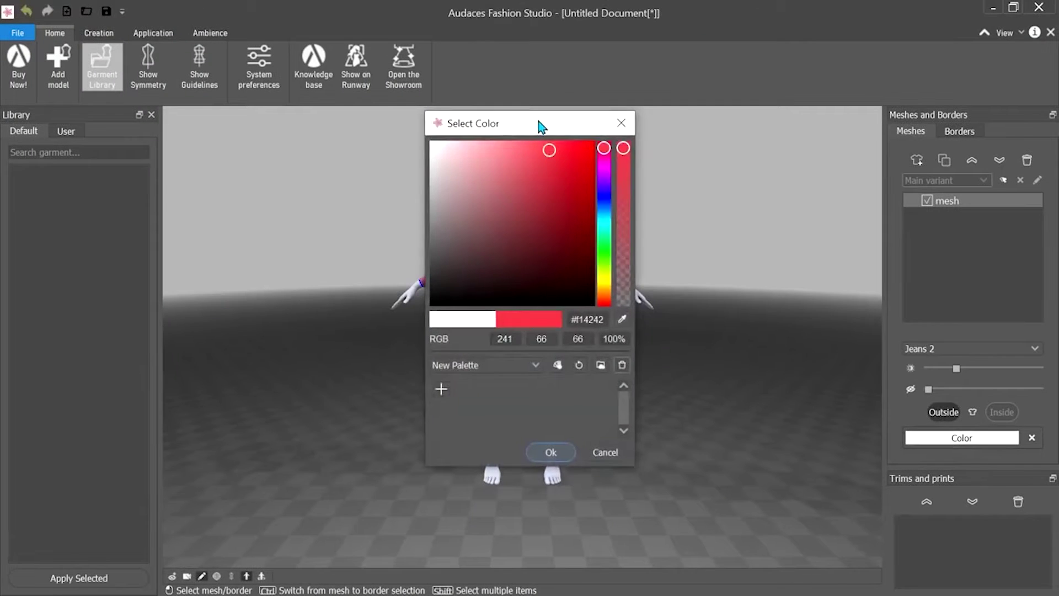
Step: Switch to Audaces Fashion Studio and color the male mannequin's bodysuit mesh red, #f14242
drag(539, 126, 759, 125)
click(763, 426)
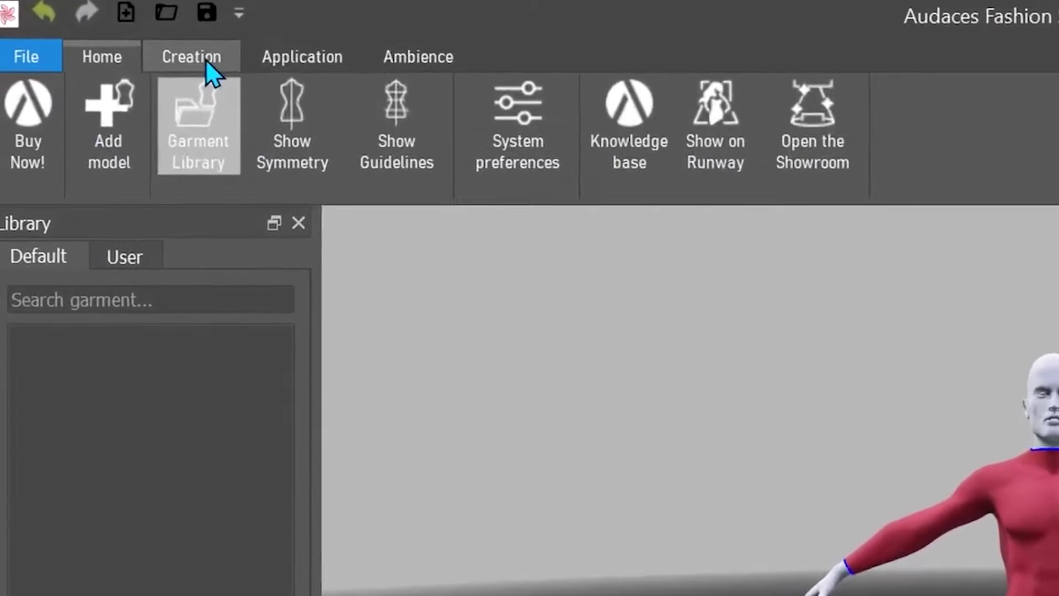
Step: Use Cut with Ring to split the red bodysuit at the waist into upper and lower meshes
click(98, 32)
click(113, 67)
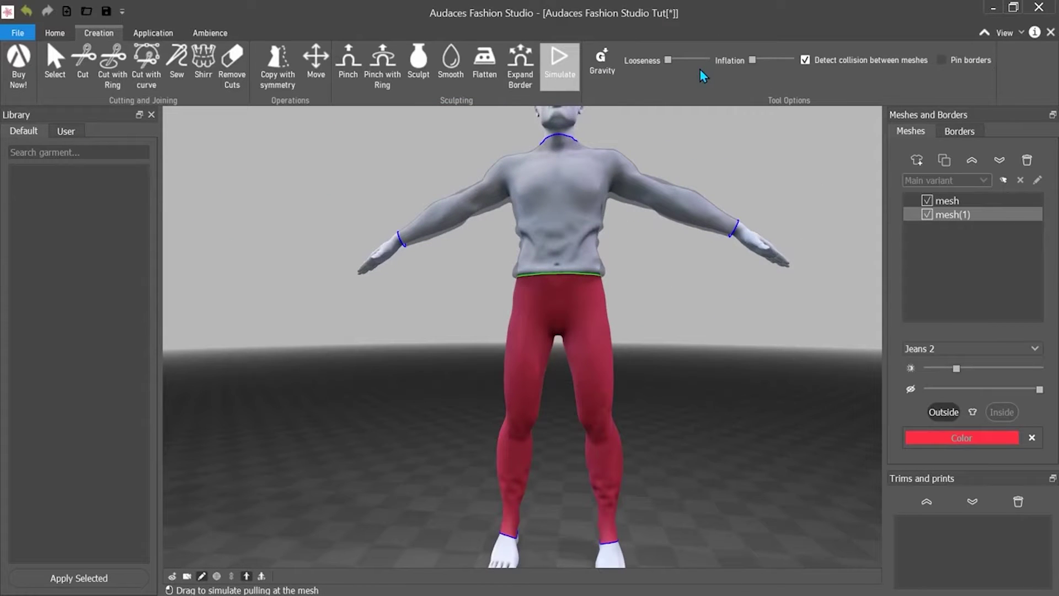
Step: Activate the Pinch tool with symmetry for the red trousers mesh
scroll(643, 399, up, 3)
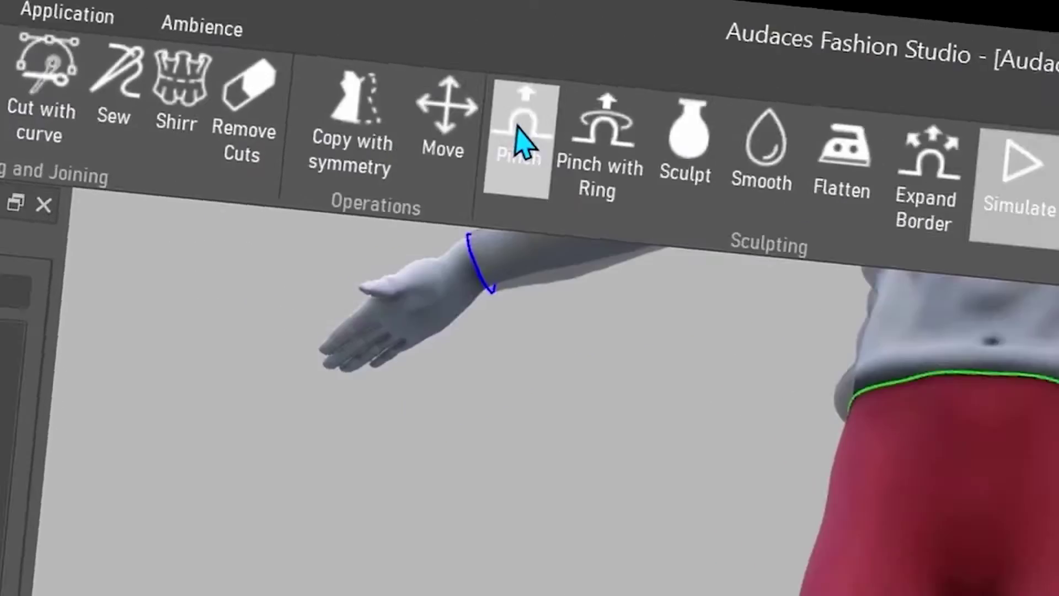
click(348, 66)
click(231, 575)
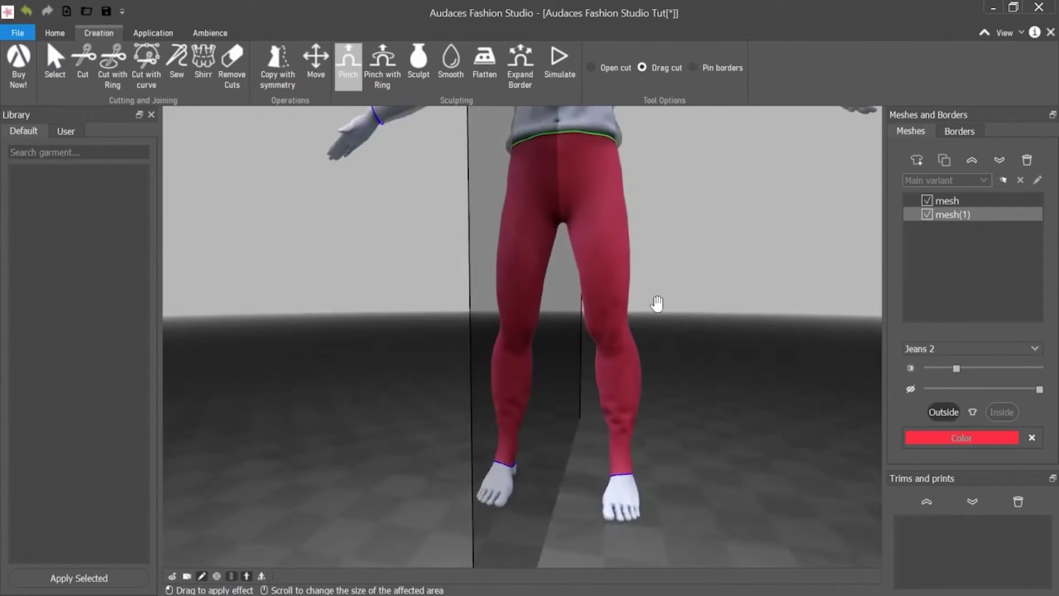
middle_drag(586, 347, 669, 348)
scroll(670, 364, up, 5)
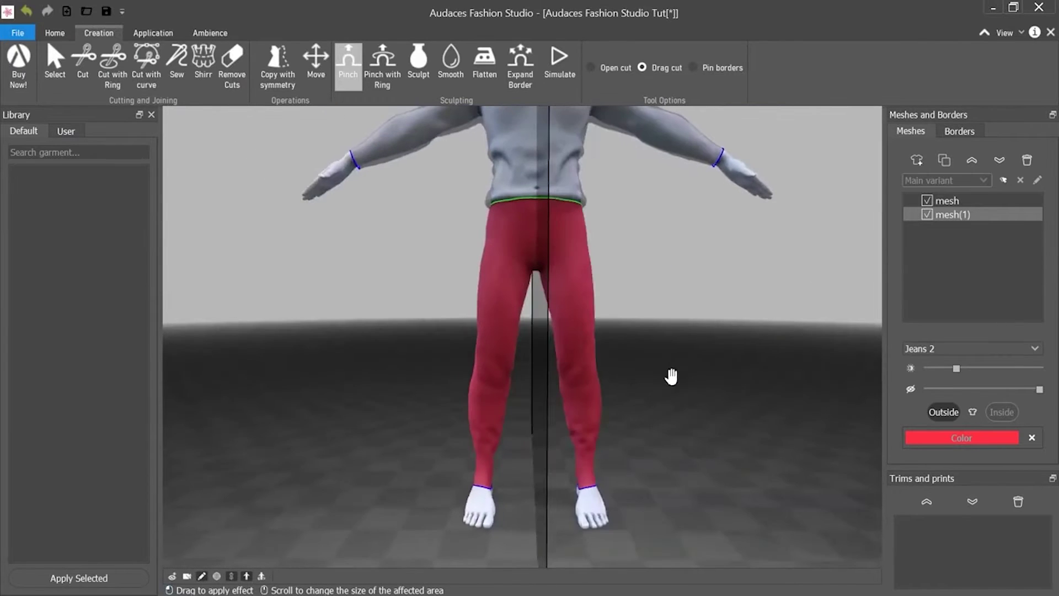
Step: Activate Simulate for the red garment and select the trousers mesh, mesh(1)
click(559, 62)
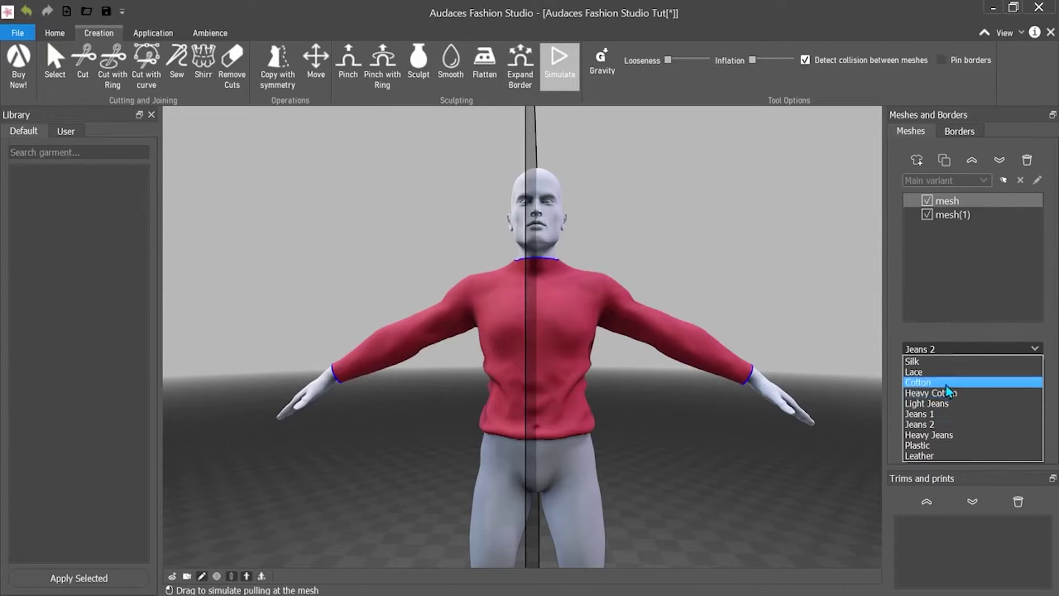
click(959, 215)
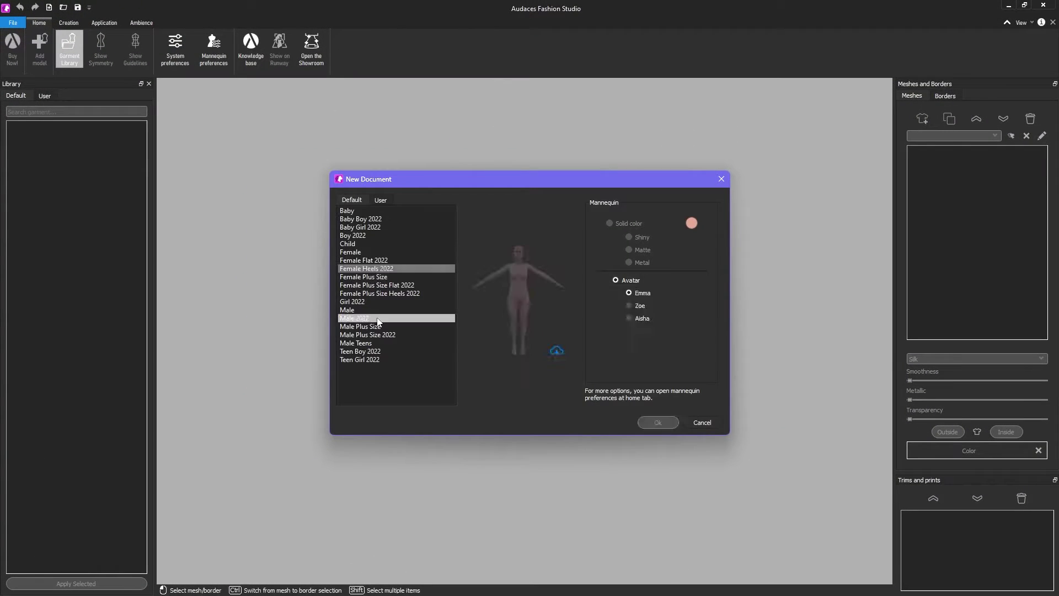
Step: Create a new document with the Male 2022 mannequin and activate Cut with Ring
click(658, 422)
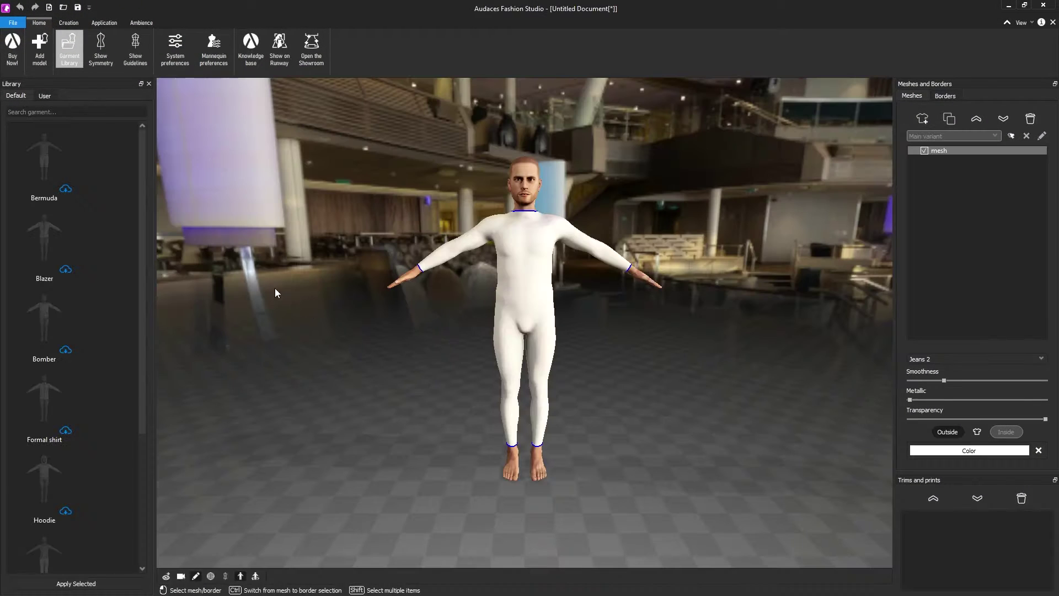
click(67, 23)
click(77, 47)
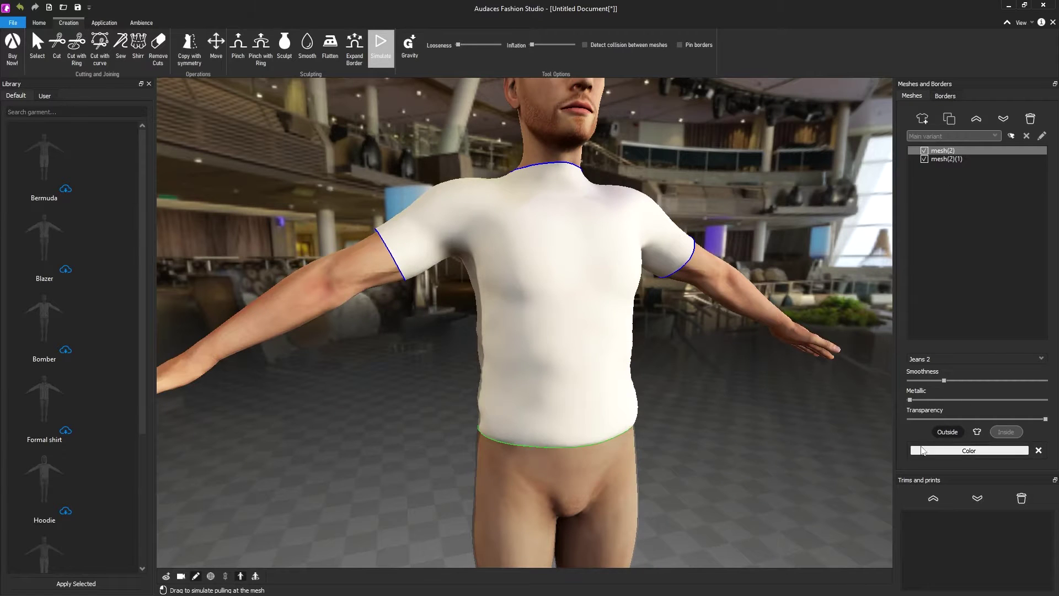
Step: Color the short-sleeved shirt mesh on the male mannequin yellow
click(922, 450)
click(586, 152)
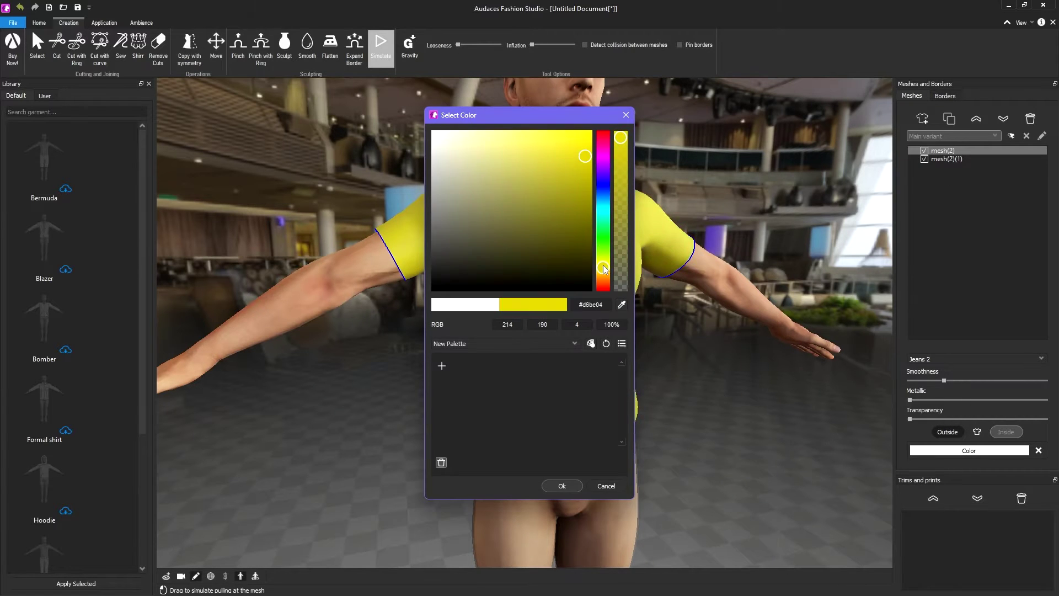
click(562, 485)
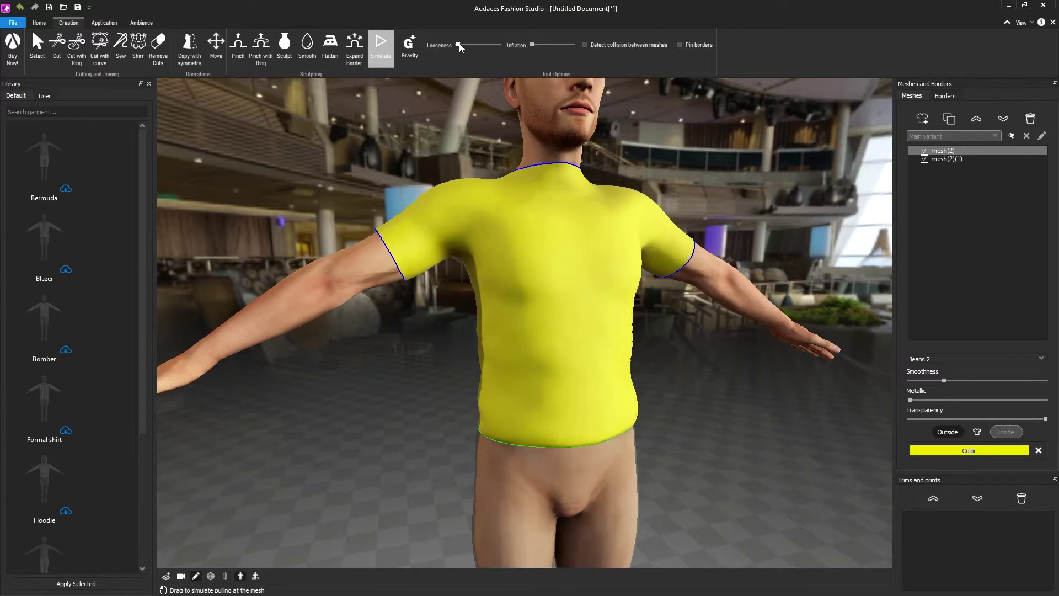
middle_drag(681, 378, 533, 327)
scroll(532, 327, up, 3)
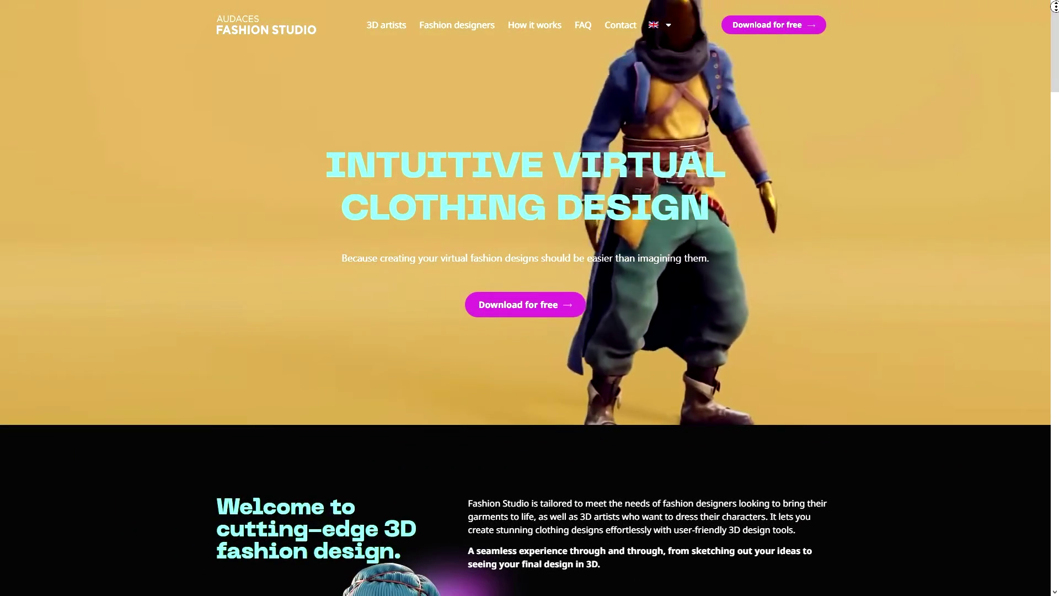
Step: Switch to the Audaces Fashion Studio website and examine its feature sections for 3D artists and fashion designers
drag(1050, 20, 1047, 33)
scroll(1047, 33, down, 3)
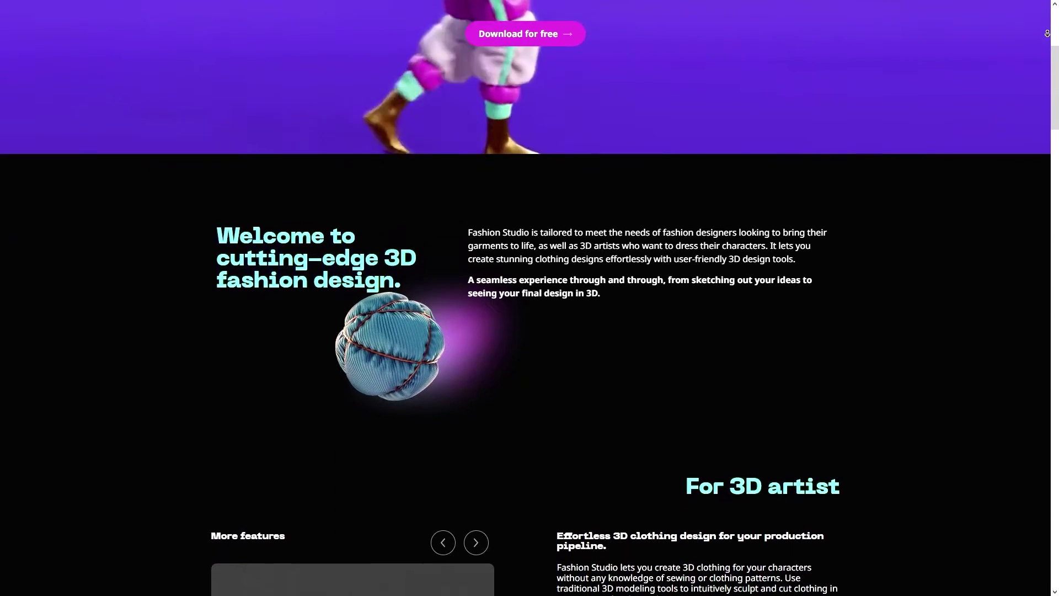
scroll(1046, 33, down, 3)
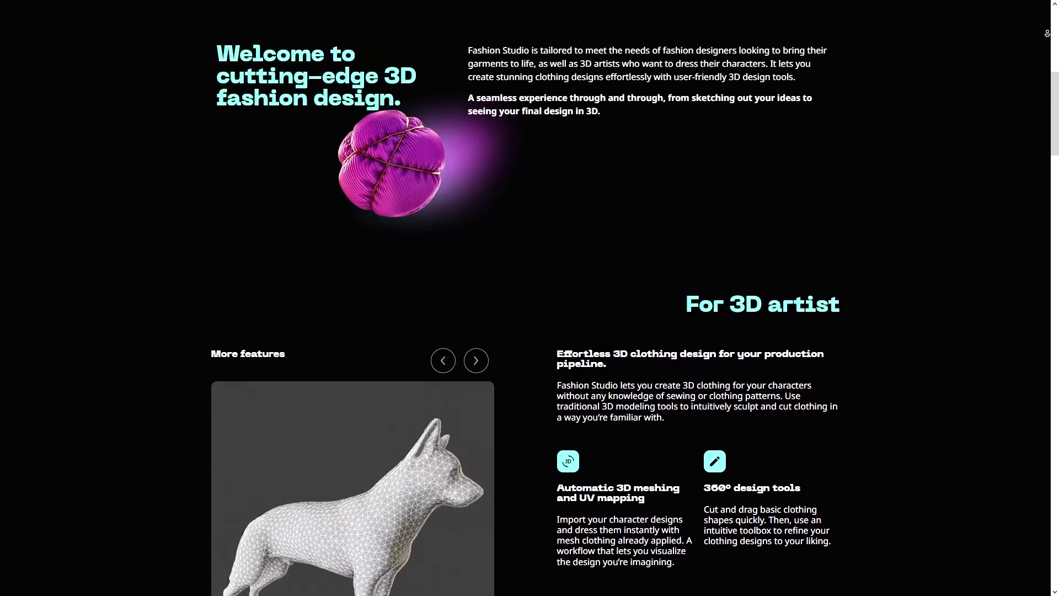
scroll(1047, 33, down, 3)
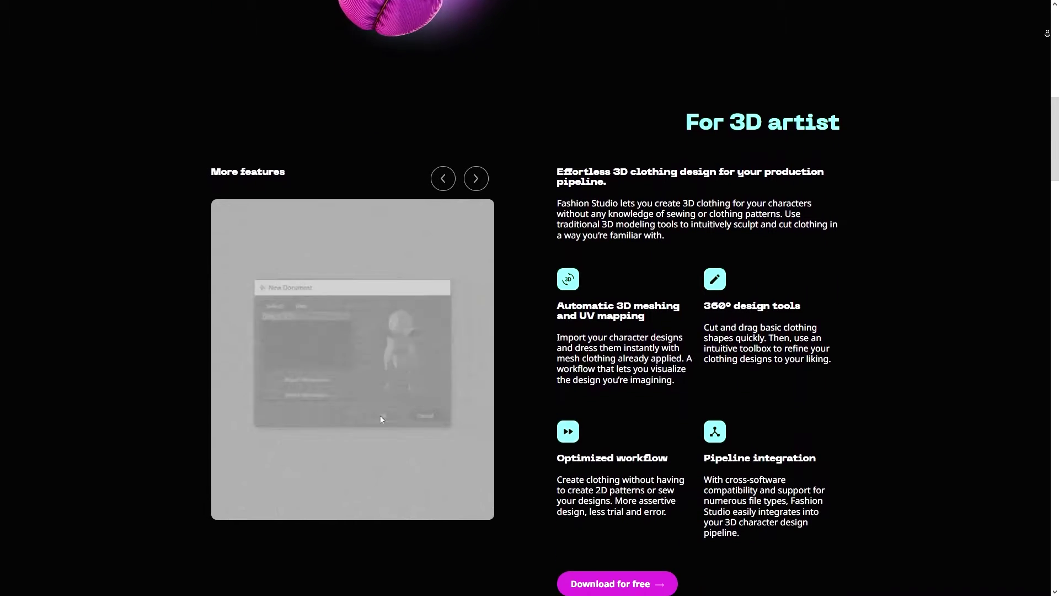
scroll(1047, 33, down, 3)
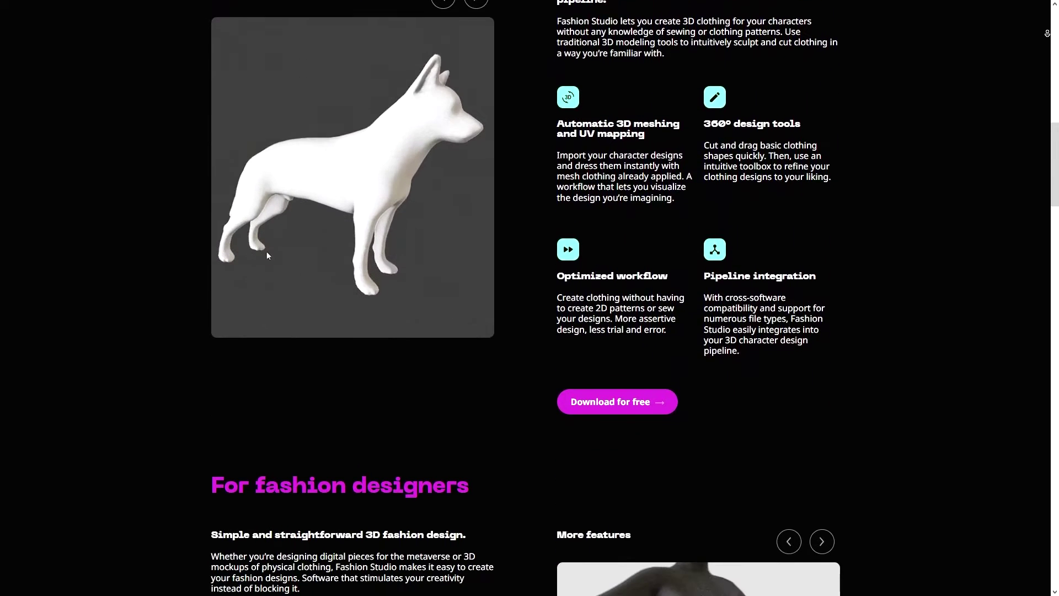
scroll(1046, 33, down, 3)
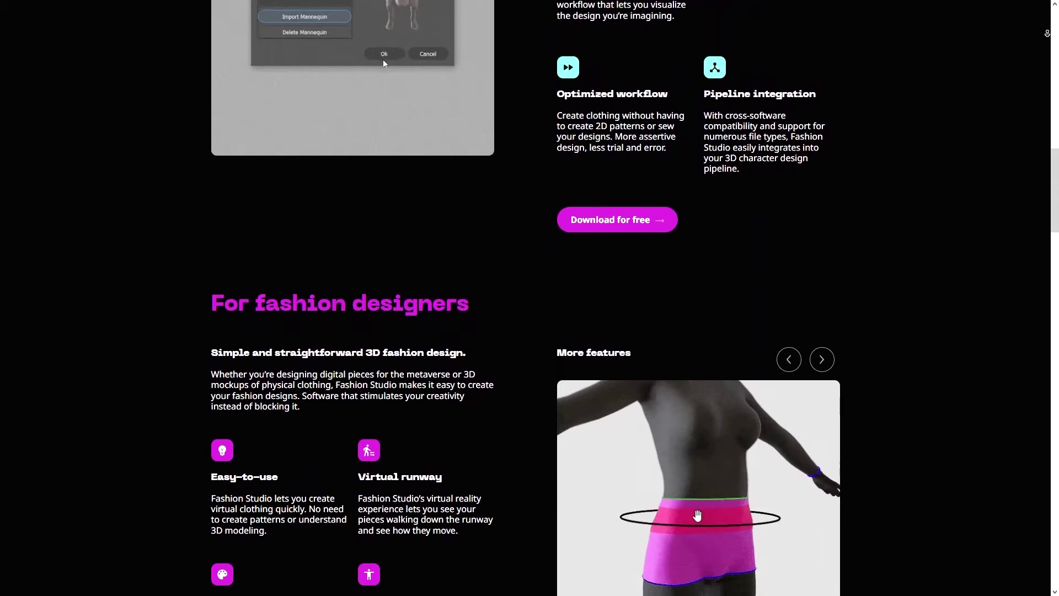
scroll(1046, 34, down, 3)
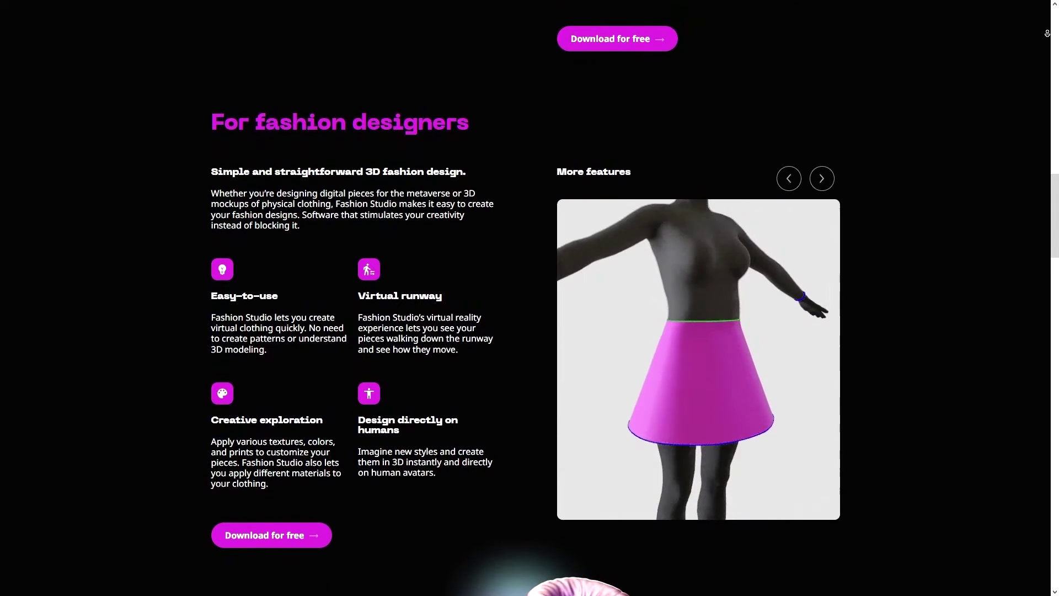
Step: Examine the website's feature list for fashion designers and its Creating in Fashion Studio section
scroll(1047, 33, down, 3)
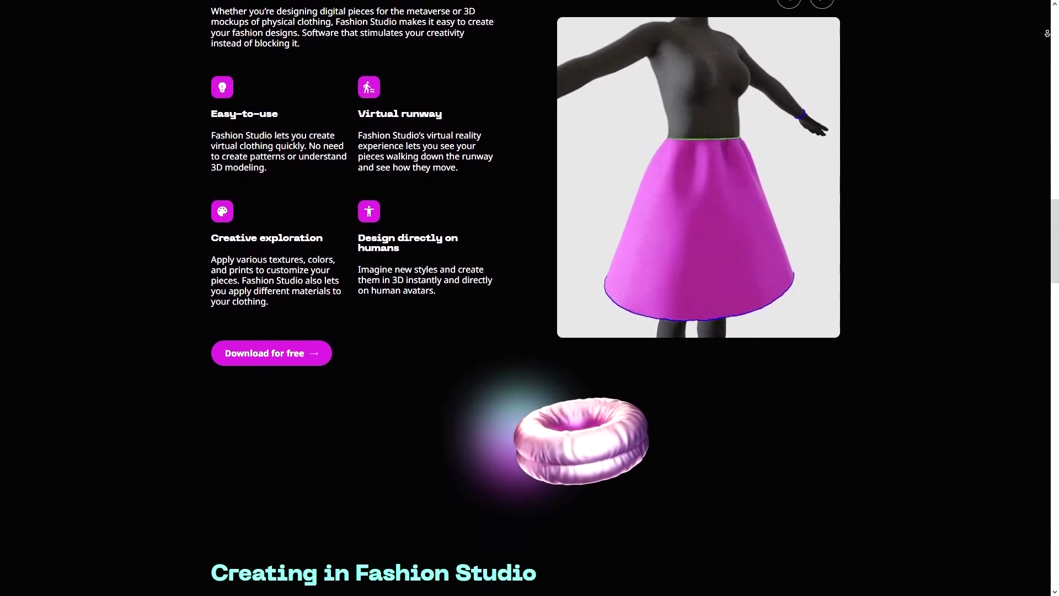
scroll(1047, 33, down, 3)
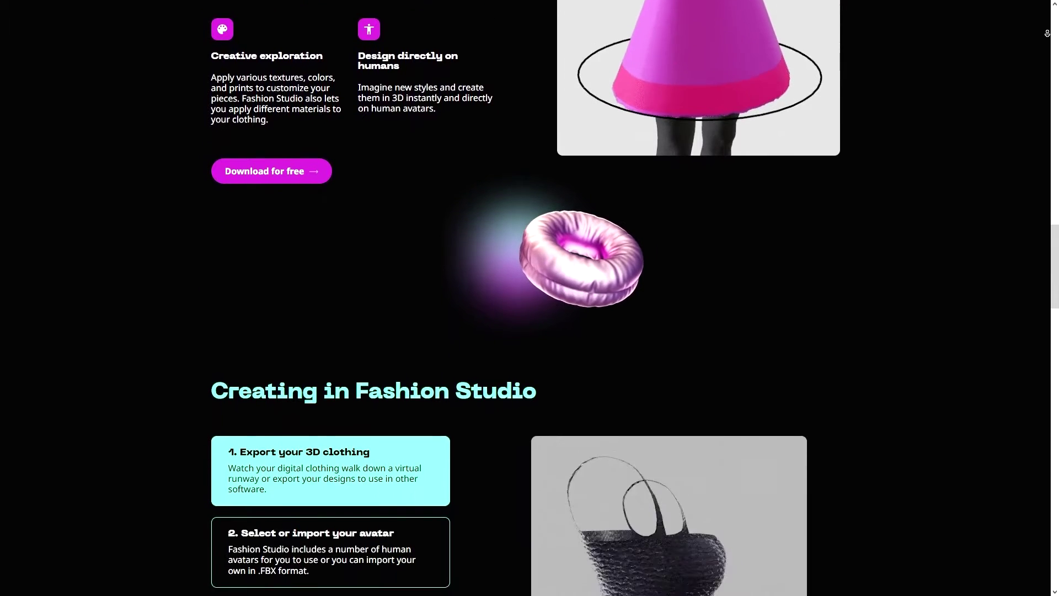
scroll(1046, 33, down, 3)
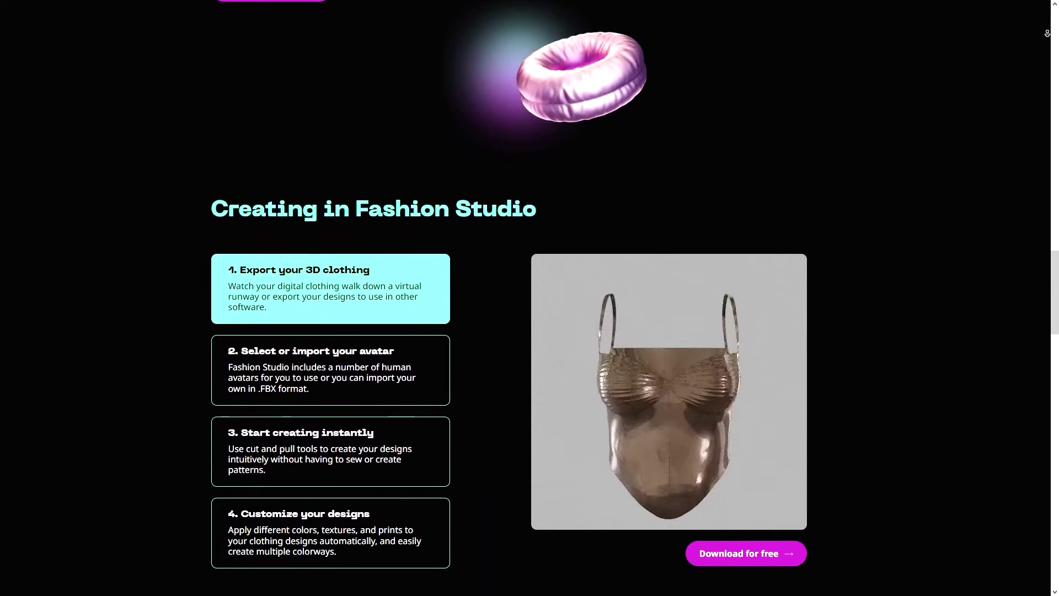
scroll(1047, 33, down, 3)
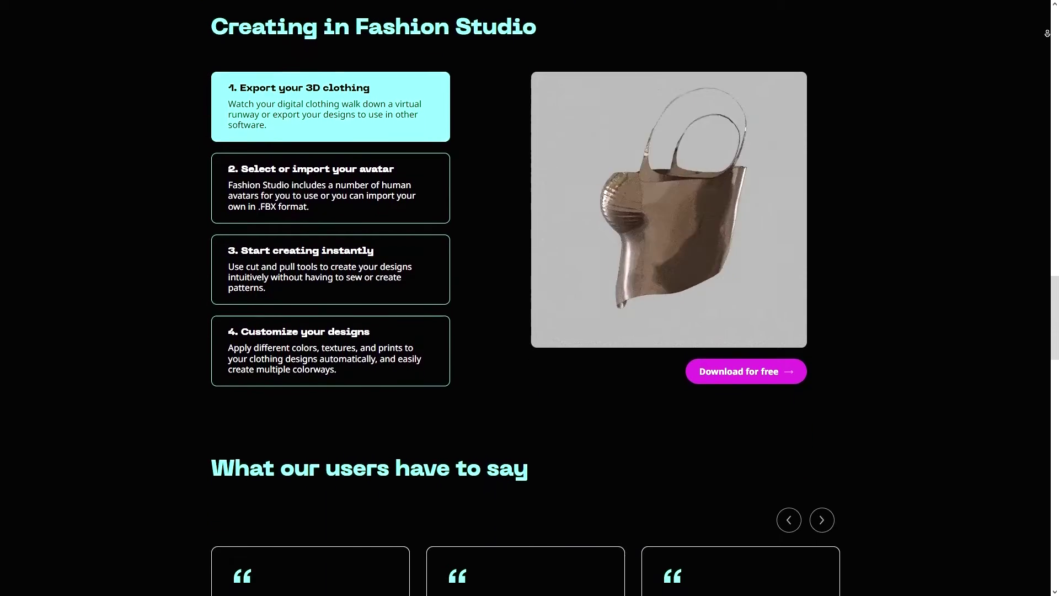
scroll(1047, 33, down, 3)
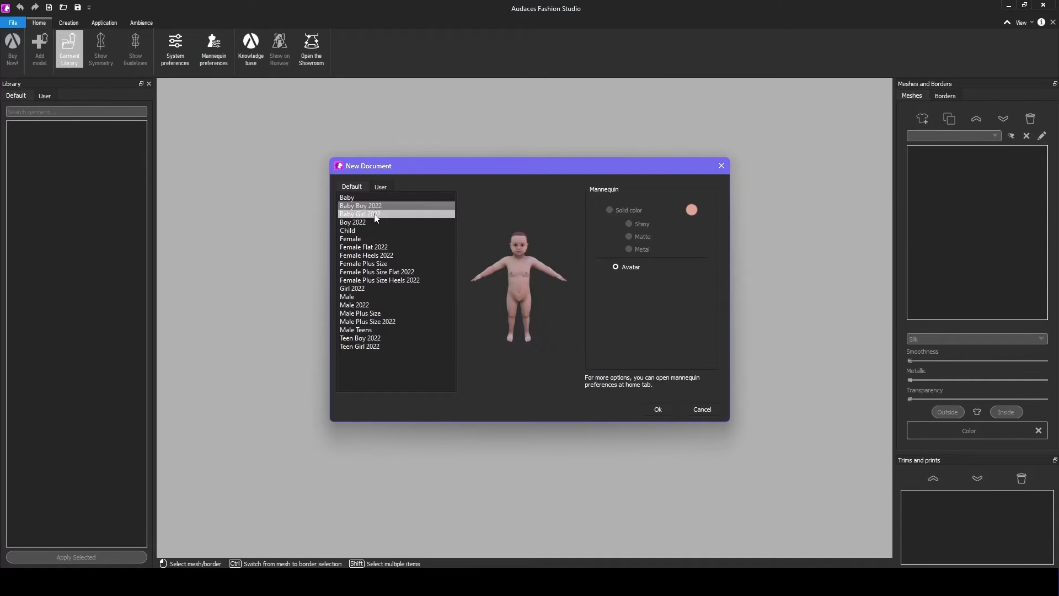
Step: Switch to Audaces Fashion Studio and create a new document with a child mannequin
click(656, 409)
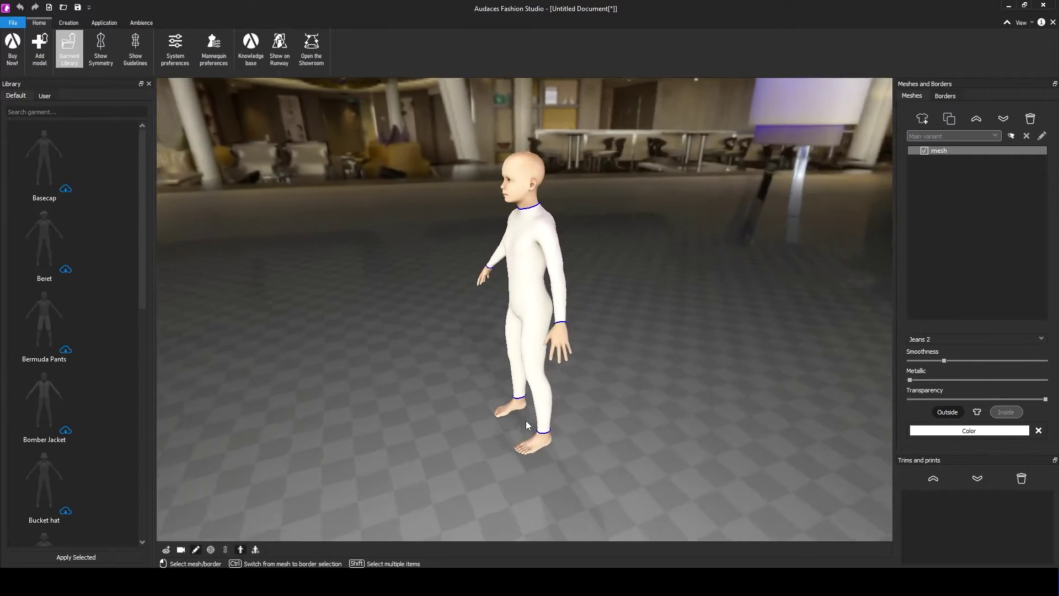
drag(525, 420, 758, 412)
Step: Switch to Blender and export the Male Body Reference scene in FBX format as character.fbx
click(24, 22)
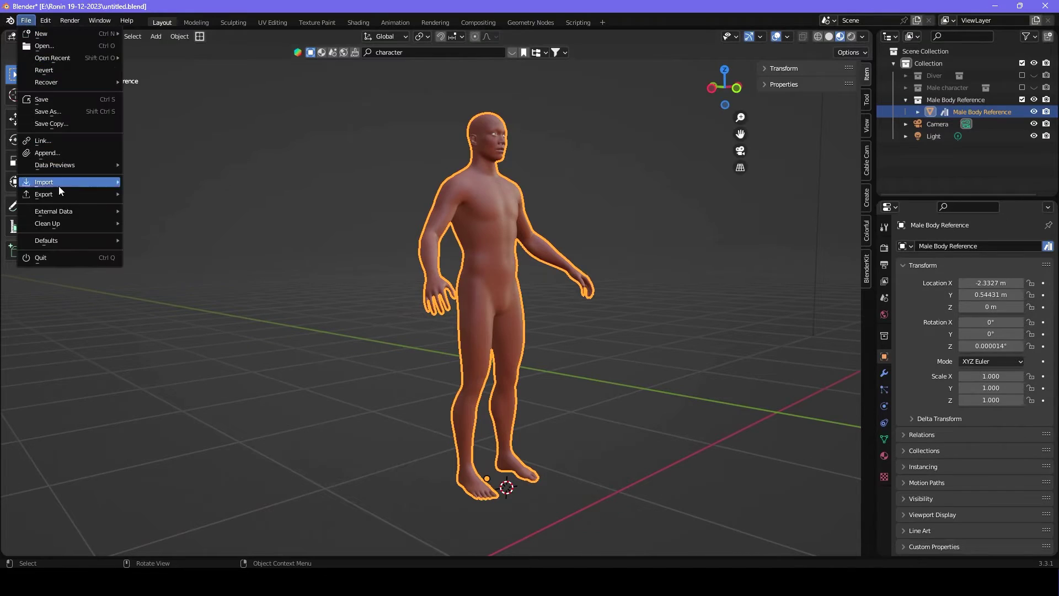
mouse_move(101, 197)
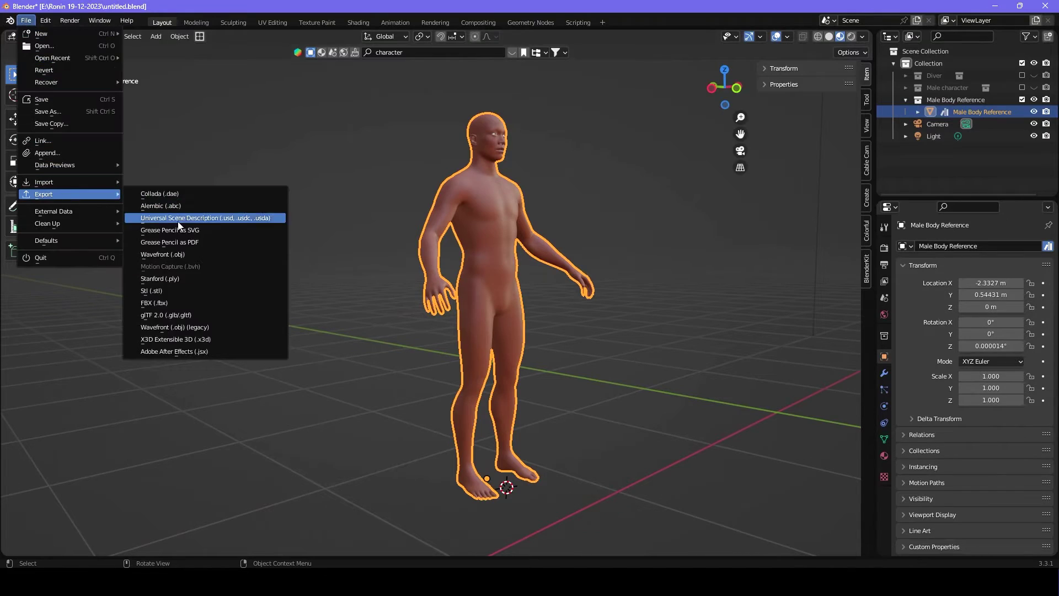
click(154, 303)
text(character.fbx)
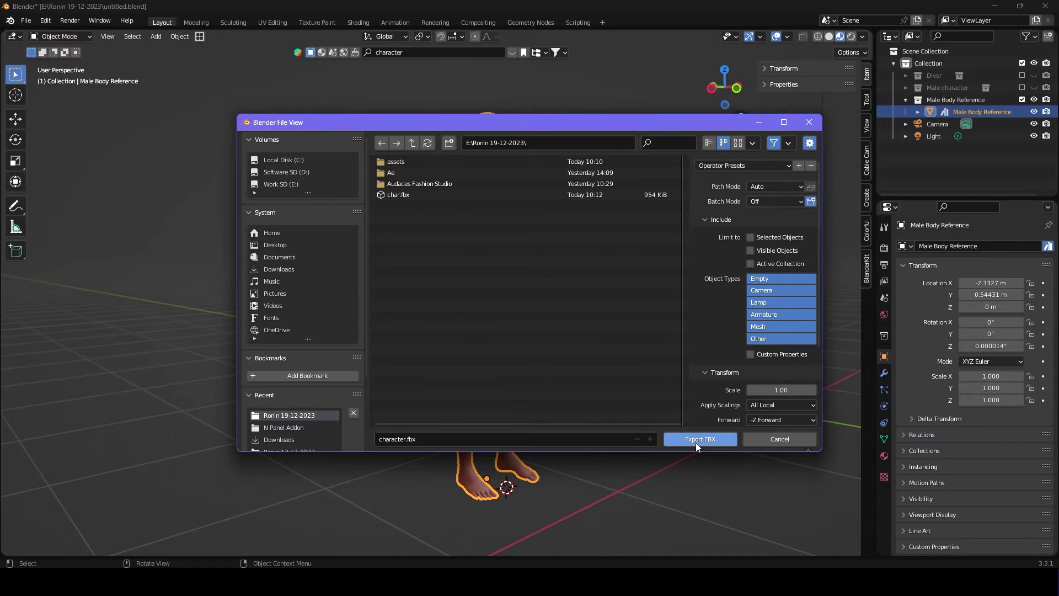
click(699, 439)
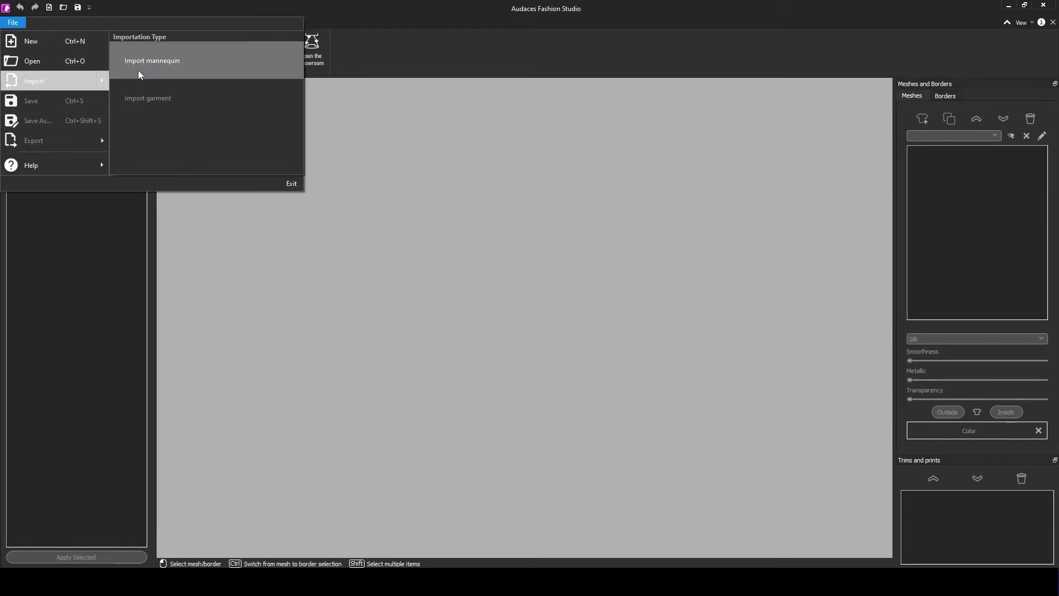
Step: Switch to Audaces Fashion Studio, import character.fbx as a mannequin and rotate it in 90-degree increments about its different axes
click(150, 67)
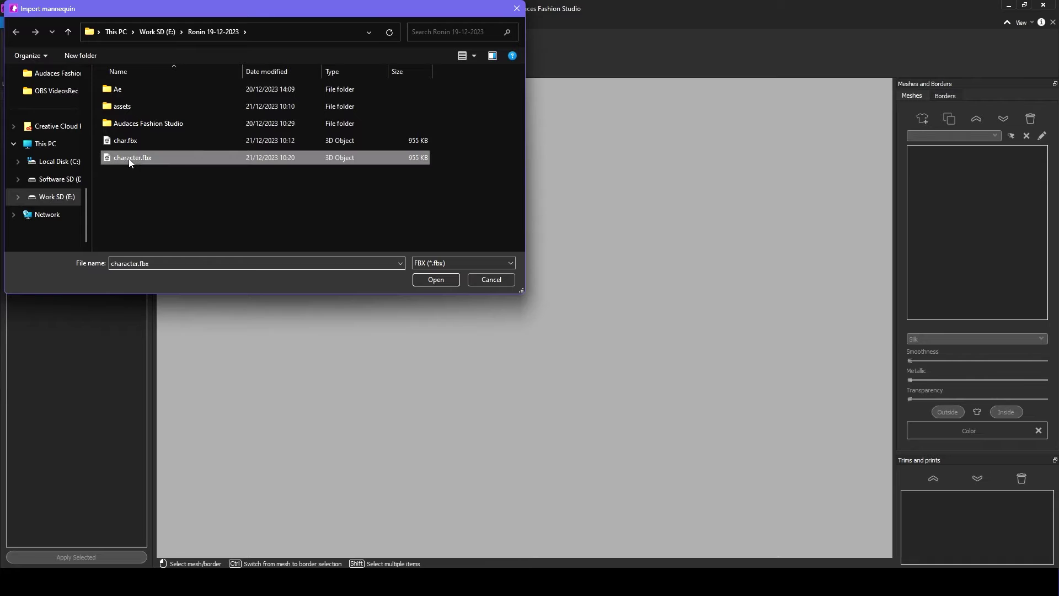
click(435, 279)
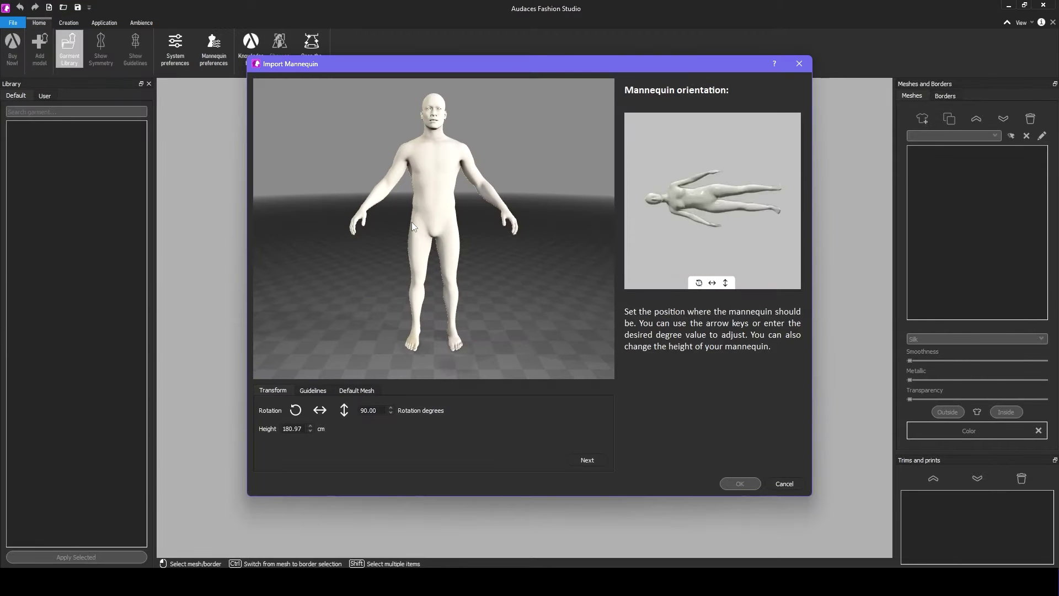
click(345, 410)
click(344, 410)
click(322, 410)
click(296, 410)
Step: Define the imported mannequin's guidelines by placing the wrist and hip reference points on its body
click(312, 391)
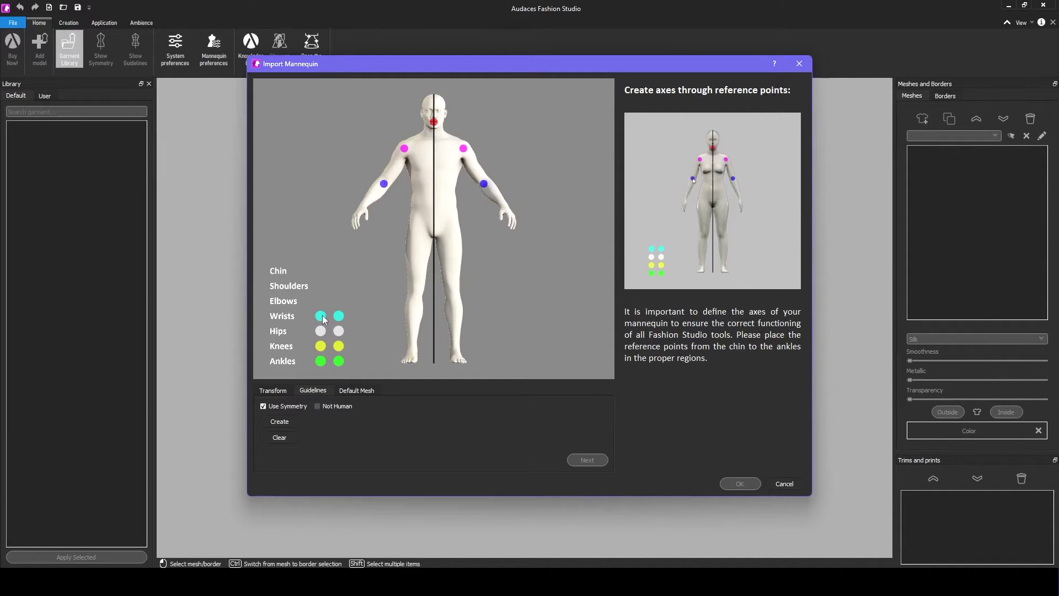
drag(361, 203, 365, 206)
click(415, 229)
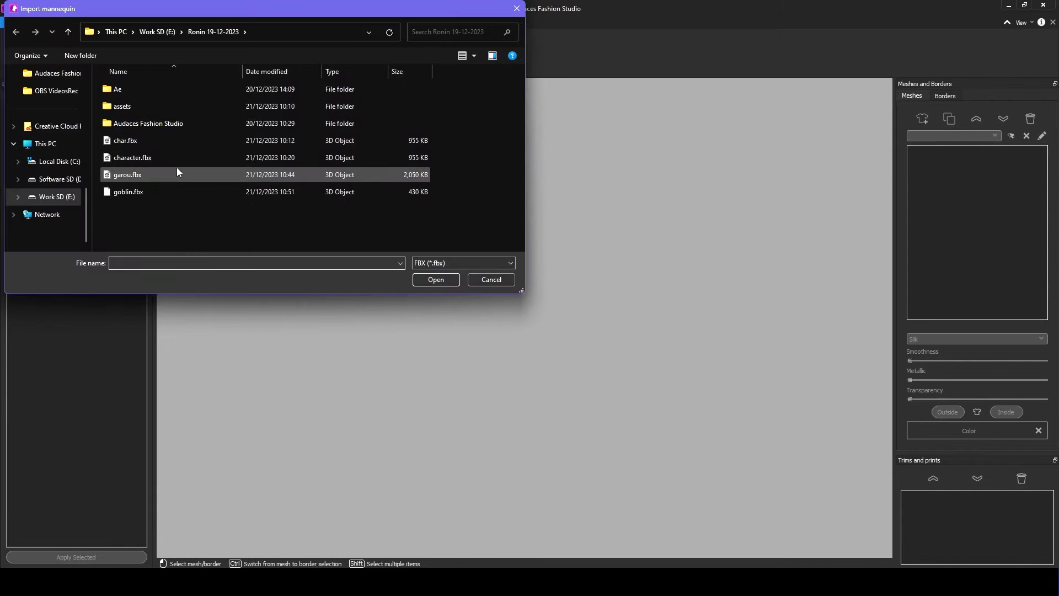
Step: Import goblin.fbx as a mannequin and advance through the import stages
click(133, 188)
click(424, 271)
click(699, 295)
click(587, 473)
click(590, 474)
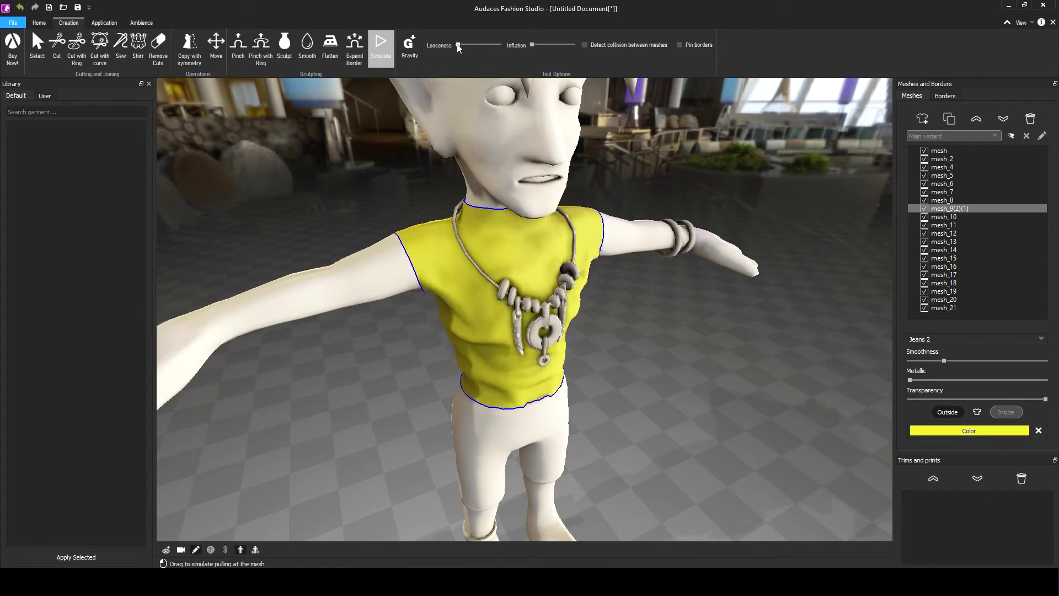
Step: Complete the goblin mannequin import and create a new document with that mannequin
right_drag(772, 340, 354, 331)
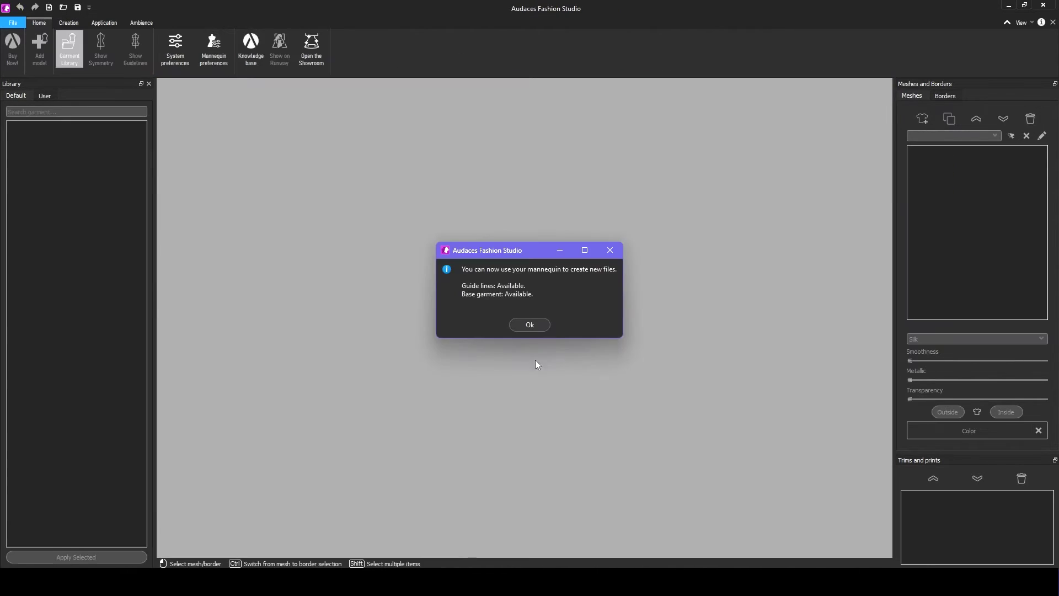
click(514, 322)
click(666, 409)
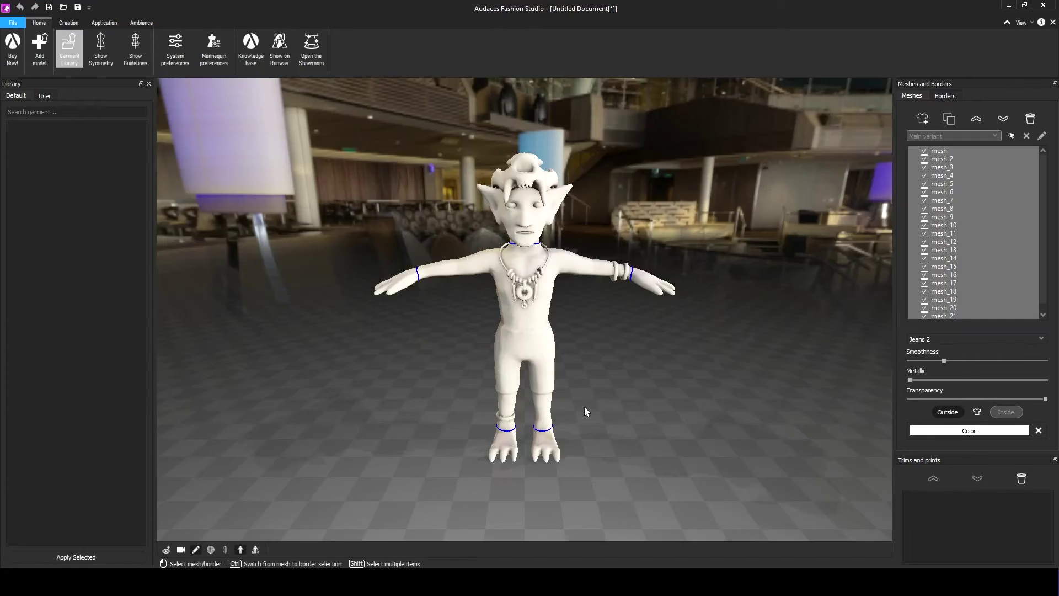
right_drag(583, 405, 400, 404)
right_drag(746, 386, 560, 389)
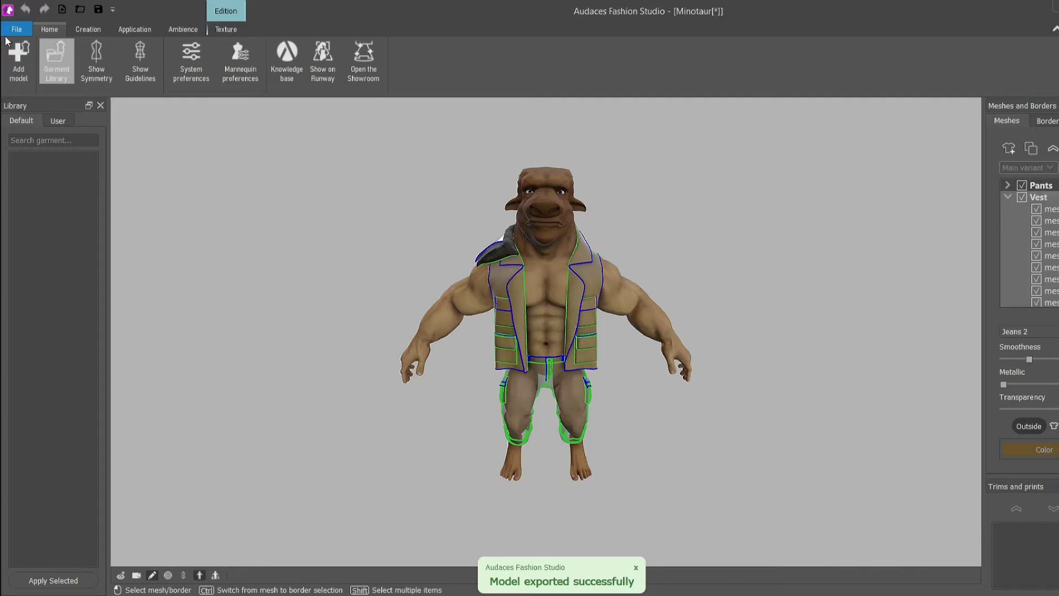
Step: Export the minotaur's garments as GLB without the mannequin, limited to the selected and visible meshes
click(17, 30)
mouse_move(97, 179)
click(230, 178)
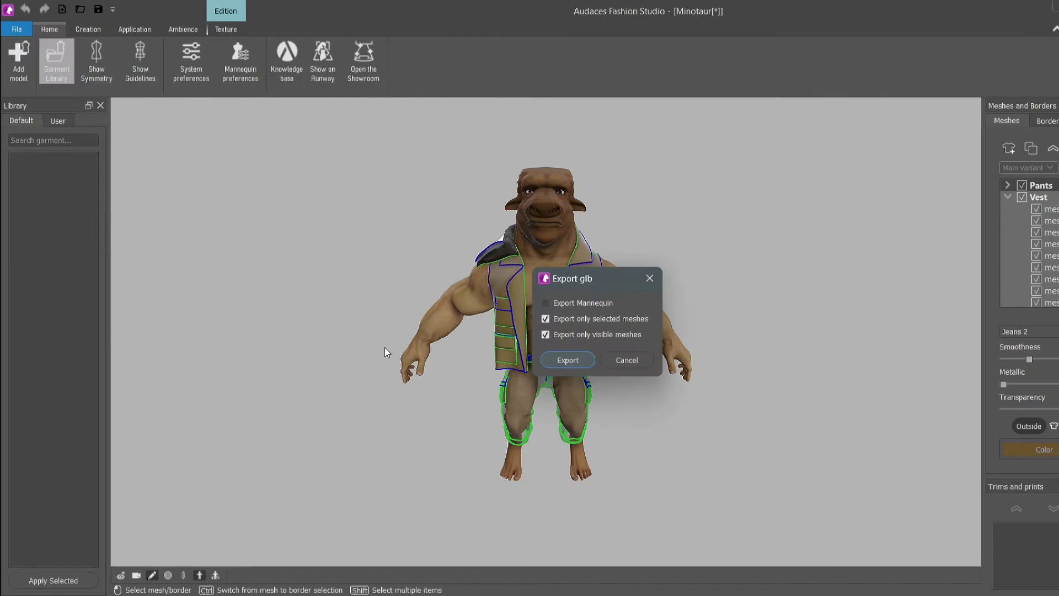
click(563, 363)
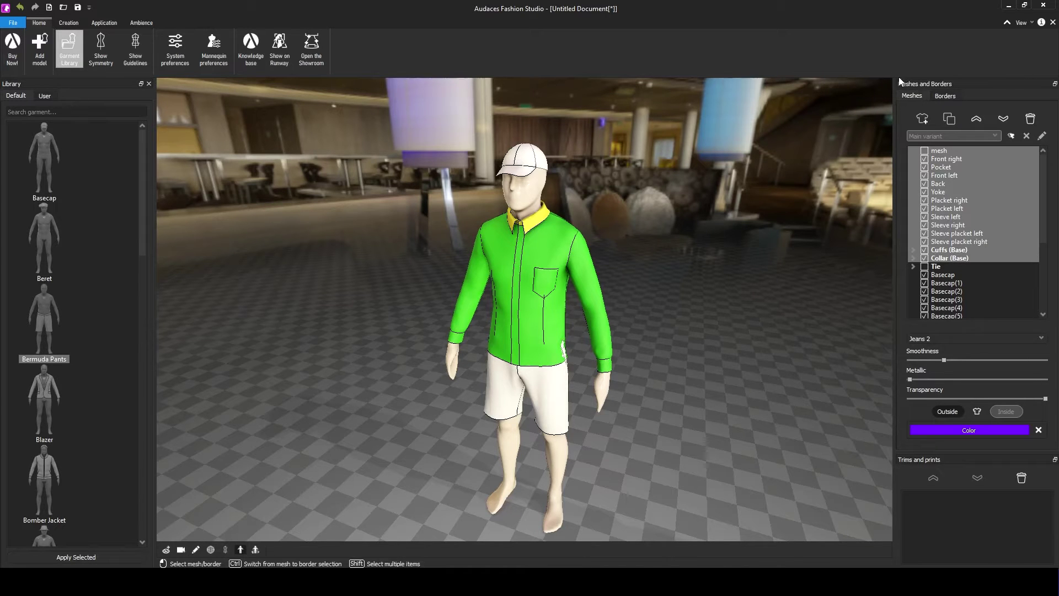
Step: Group the meshes from Front through Yoke back right and collapse the new group
click(944, 154)
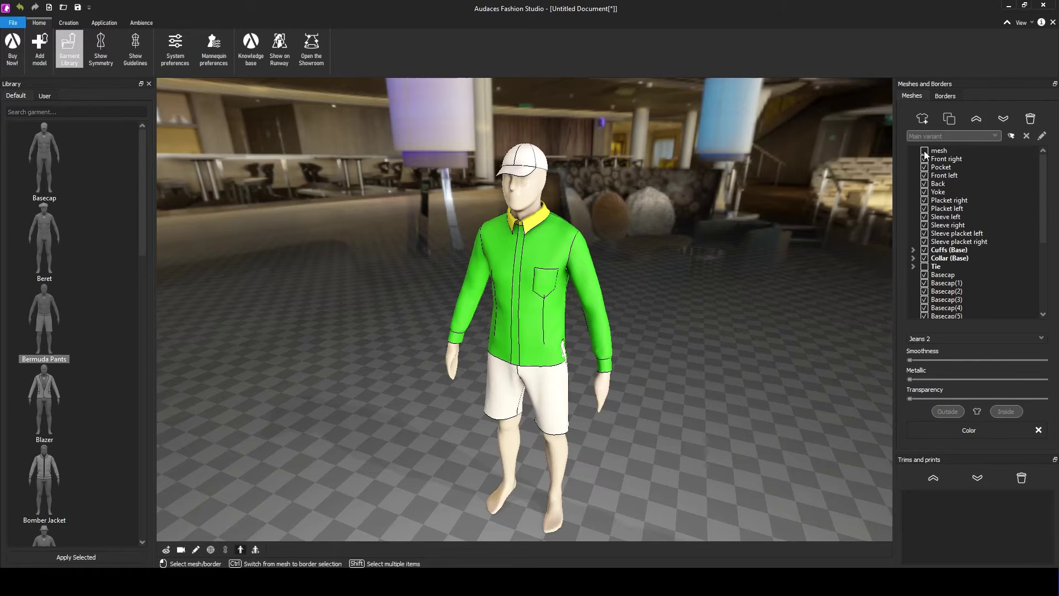
click(949, 151)
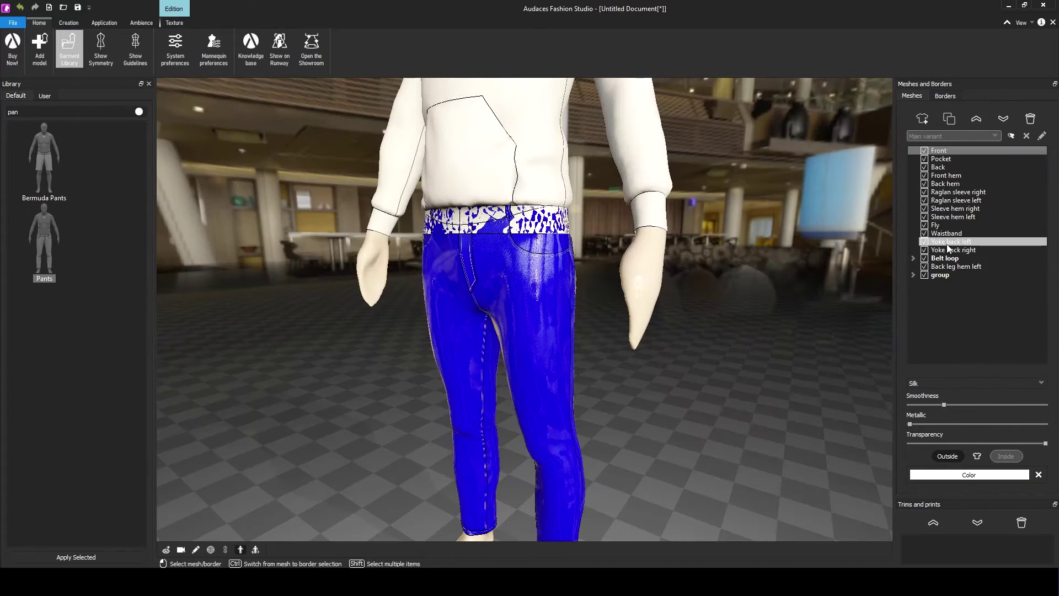
shift+click(938, 250)
right_click(959, 217)
click(973, 222)
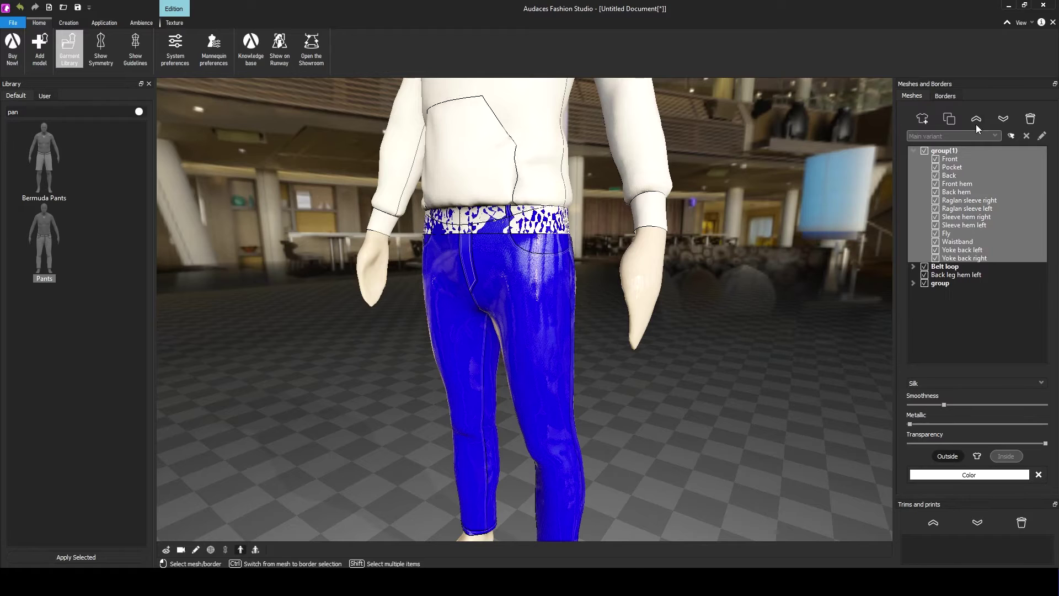
click(914, 151)
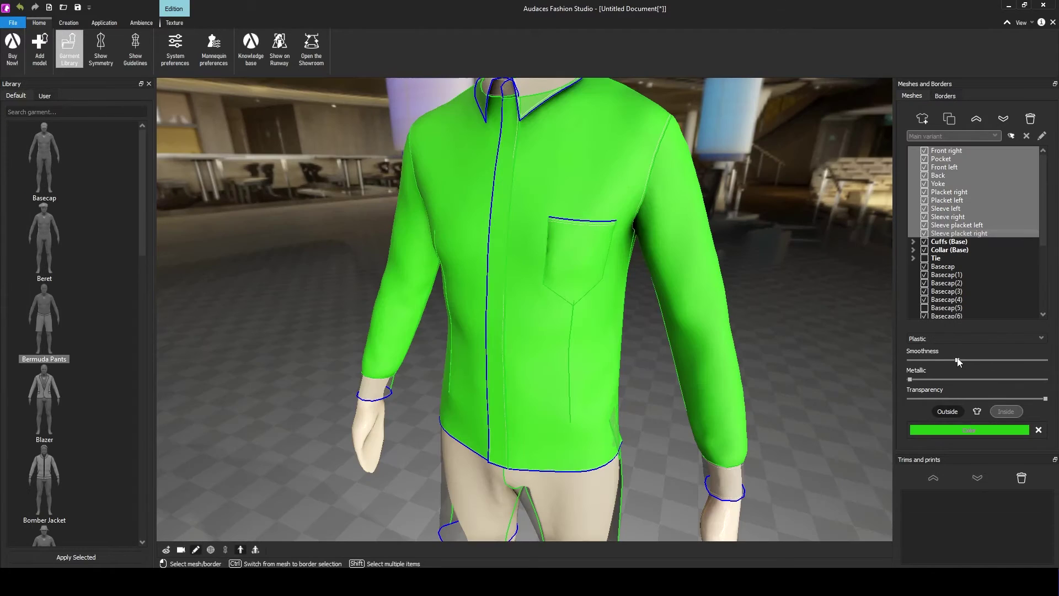
Step: Increase the green plastic shirt's Smoothness and Metallic settings and slightly reduce its Transparency setting
drag(958, 361, 1014, 361)
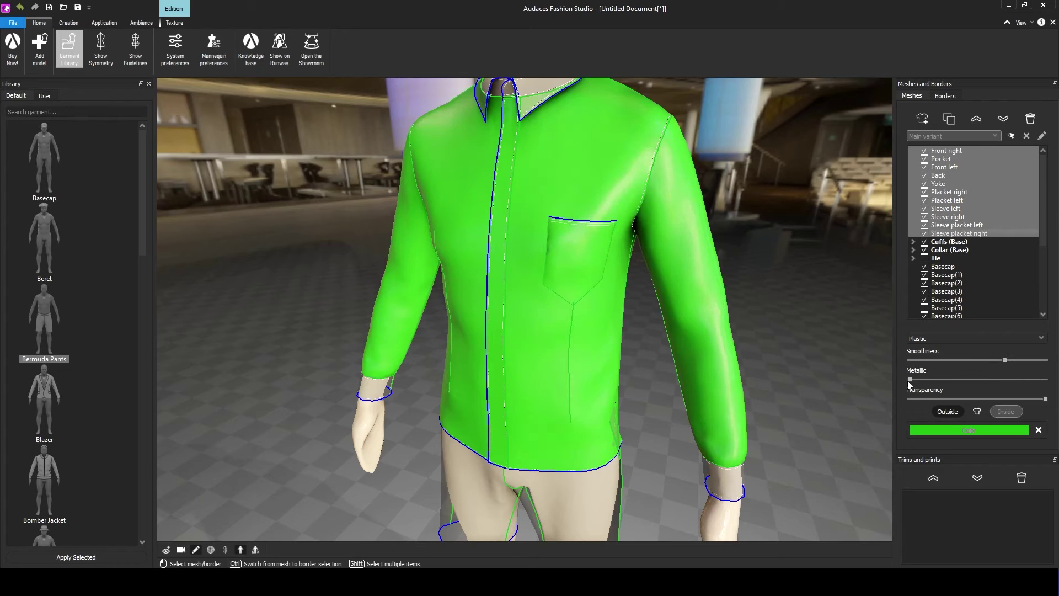
mouse_move(910, 380)
mouse_down()
mouse_move(1000, 380)
mouse_move(947, 380)
mouse_up()
drag(1045, 398, 1026, 398)
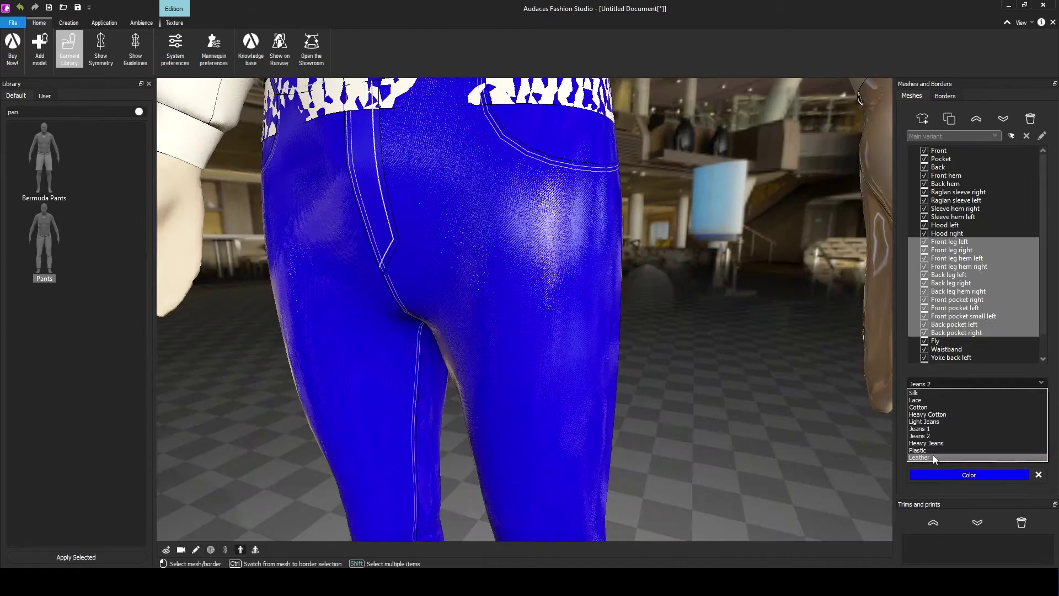
Step: Try the Leather, Plastic and Silk fabrics on the blue trousers and settle on Cotton
click(932, 454)
click(949, 382)
click(929, 448)
click(932, 383)
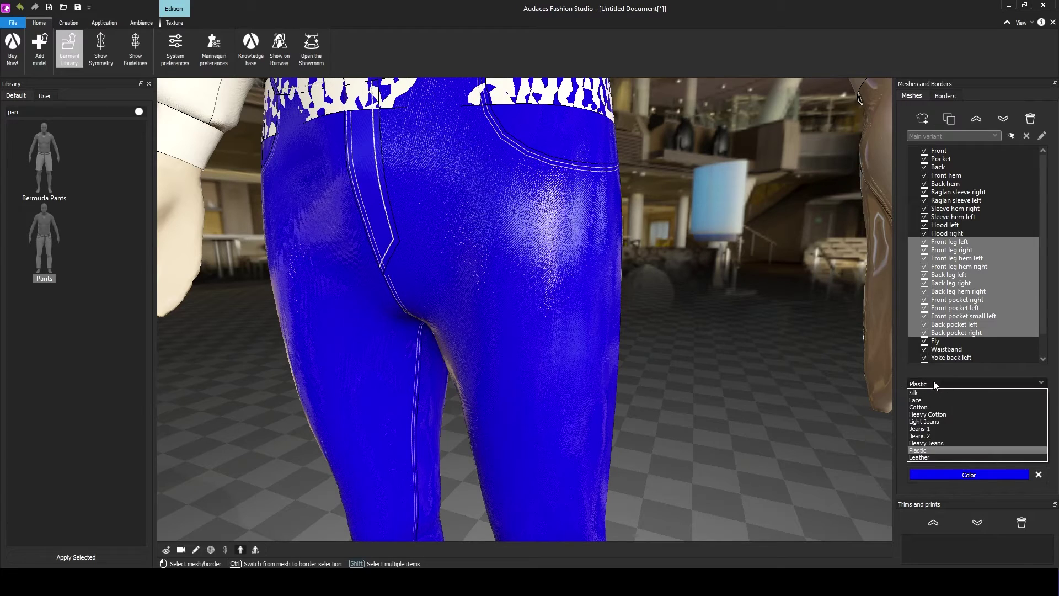
click(928, 392)
click(938, 383)
click(922, 408)
drag(825, 404, 492, 362)
drag(990, 406, 1032, 409)
drag(596, 394, 956, 399)
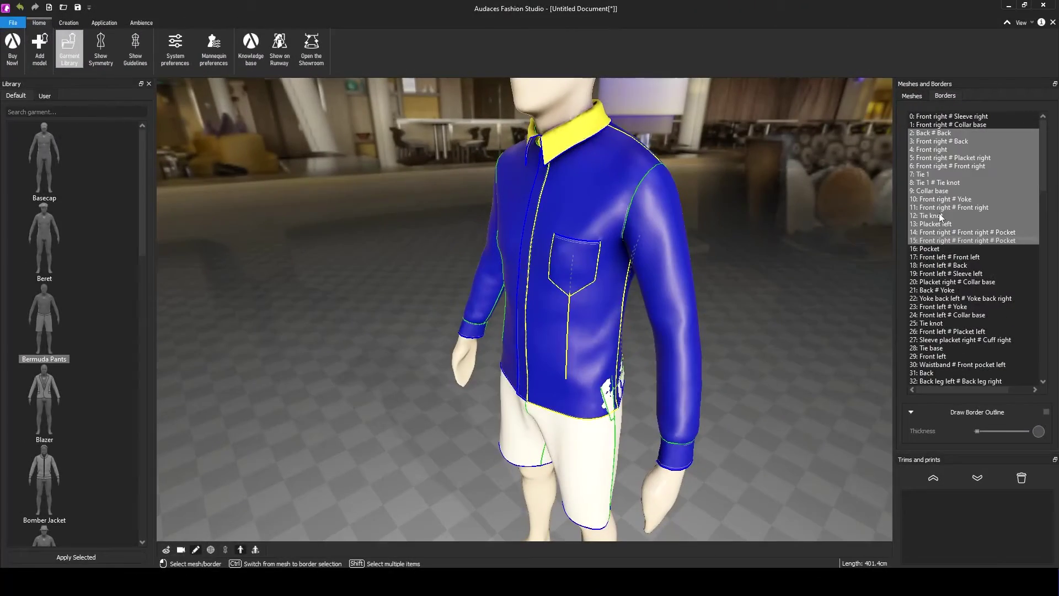
Step: Extend the shirt's border selection through Front left # Collar base, and reduce it to a single front-left border
shift+click(945, 315)
drag(625, 344, 616, 351)
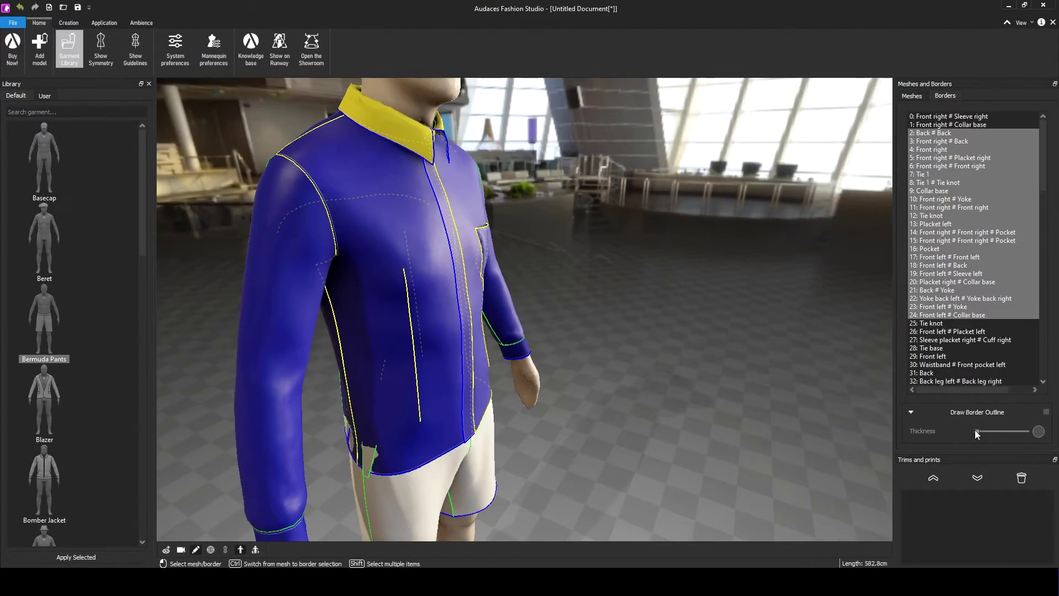
click(948, 315)
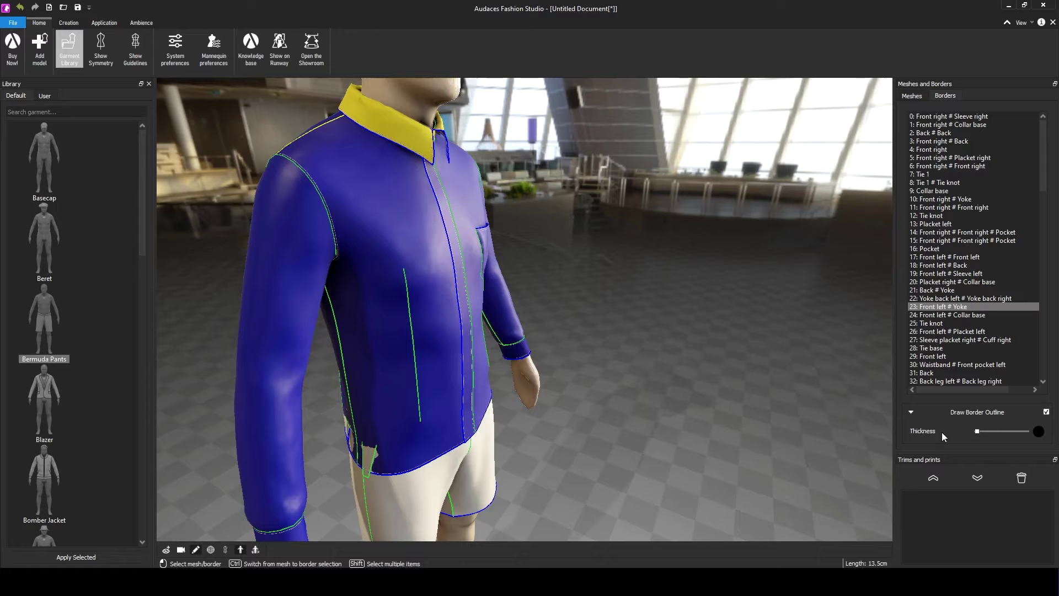
Step: Select the Front right # Sleeve right border, and collapse and expand its Draw Border Outline options
click(937, 117)
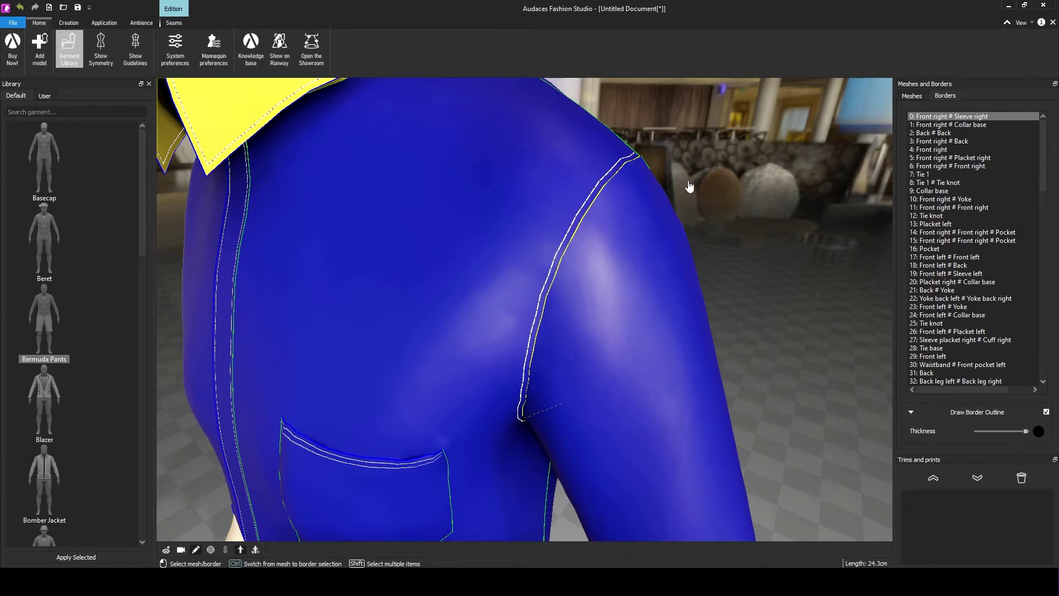
click(912, 412)
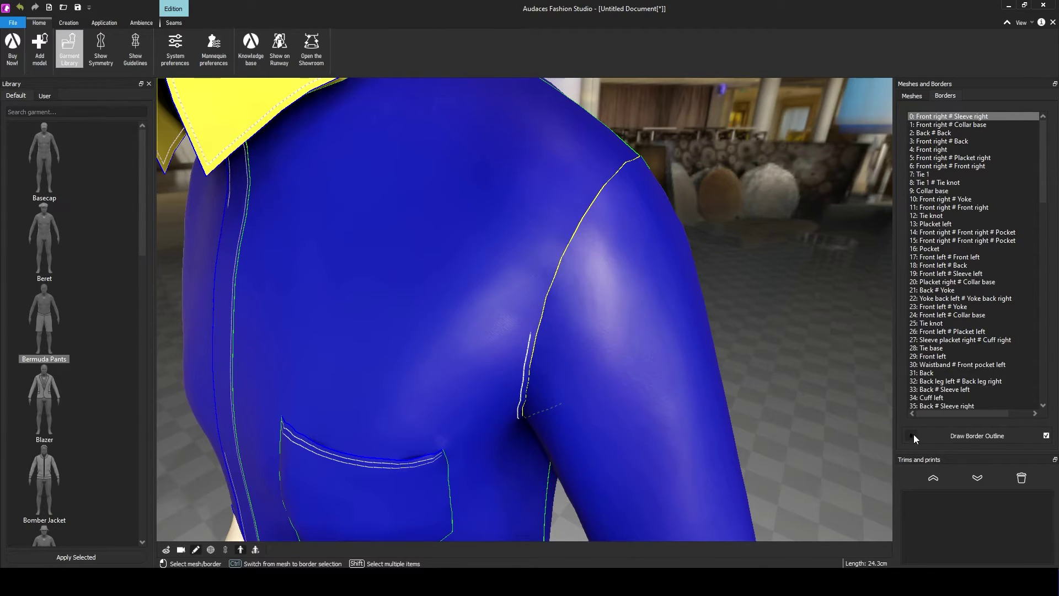
click(910, 436)
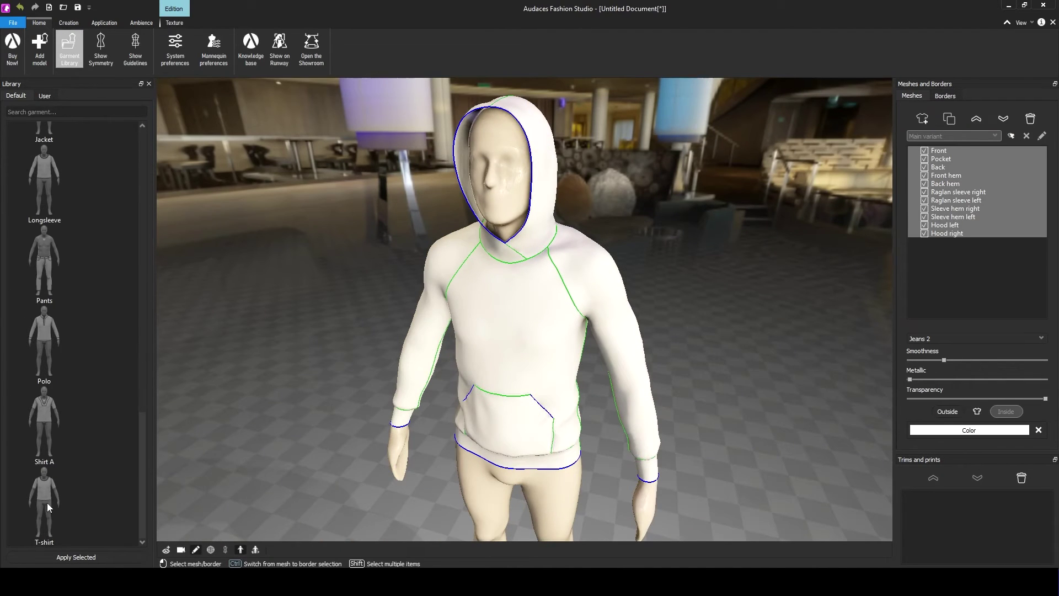
Step: Apply the Beret from the garment library to the mannequin and select the sweatshirt's Front mesh
scroll(47, 331, up, 10)
double_click(67, 234)
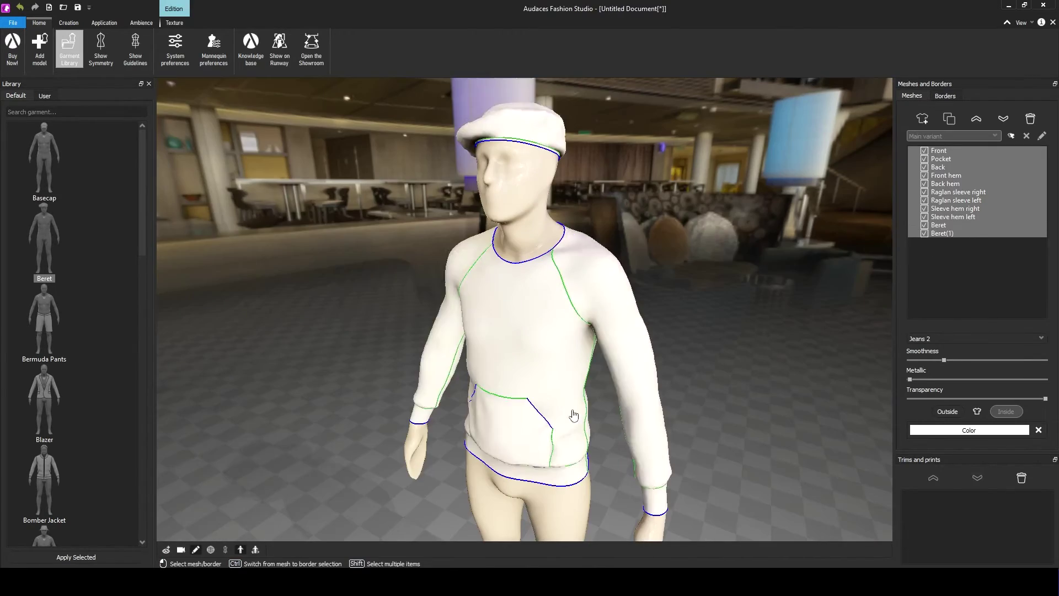
click(573, 414)
scroll(543, 378, down, 3)
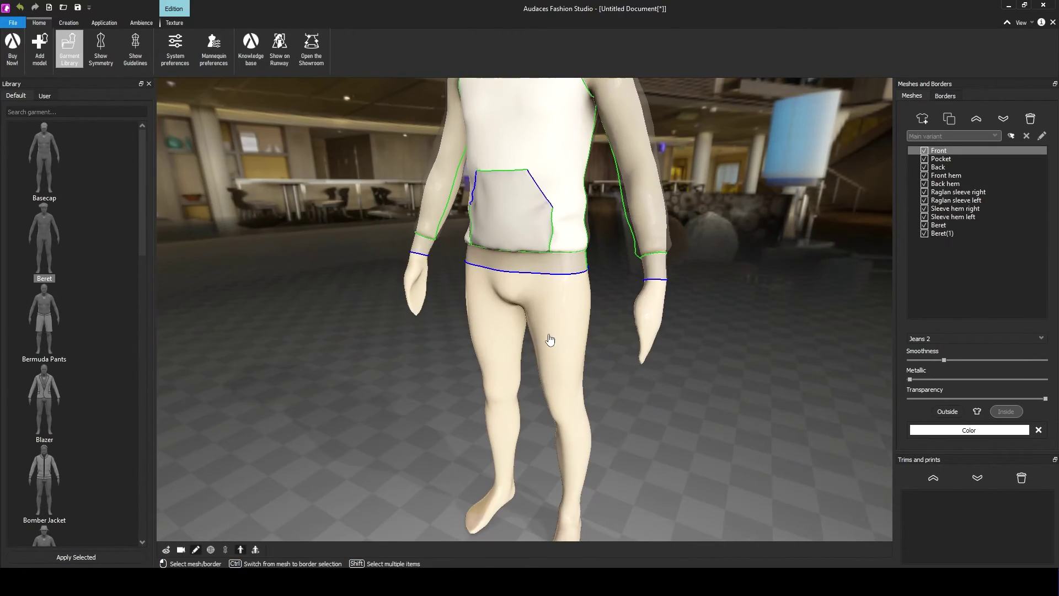
Step: Apply the Bermuda Pants from the garment library to the mannequin and check the user garments before returning to the default ones
click(62, 335)
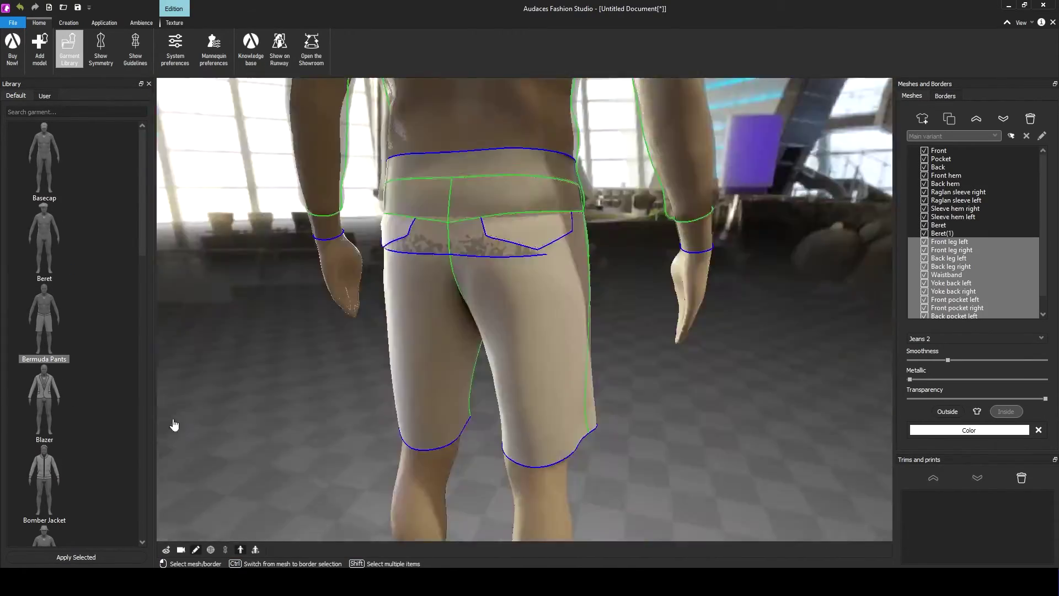
click(46, 97)
click(16, 96)
Step: Search the default garment library for "pan", apply the Pants to the mannequin and open their color selection
click(72, 112)
text(pan)
double_click(44, 243)
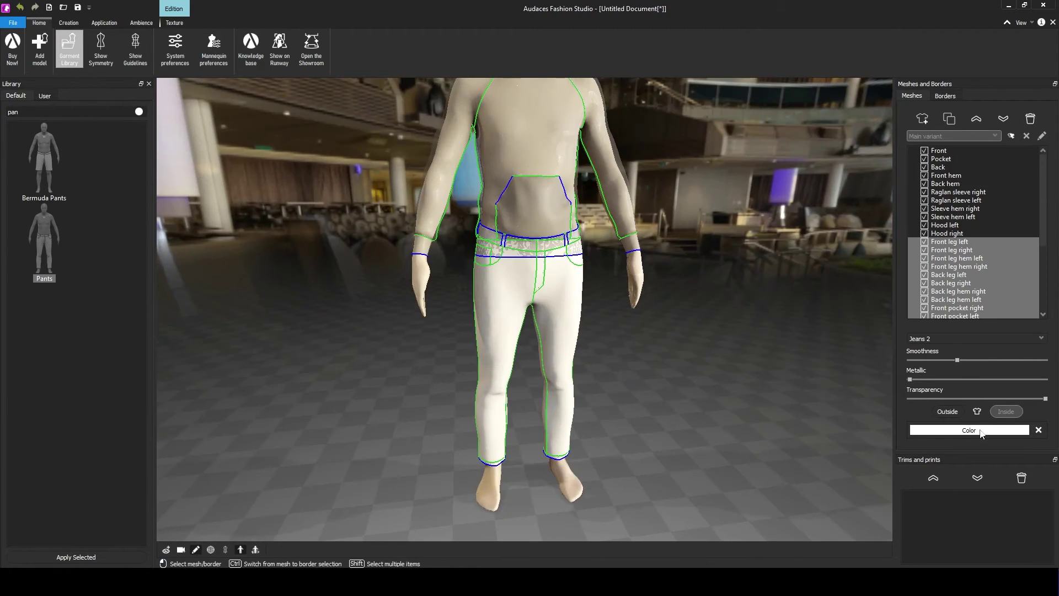
click(969, 430)
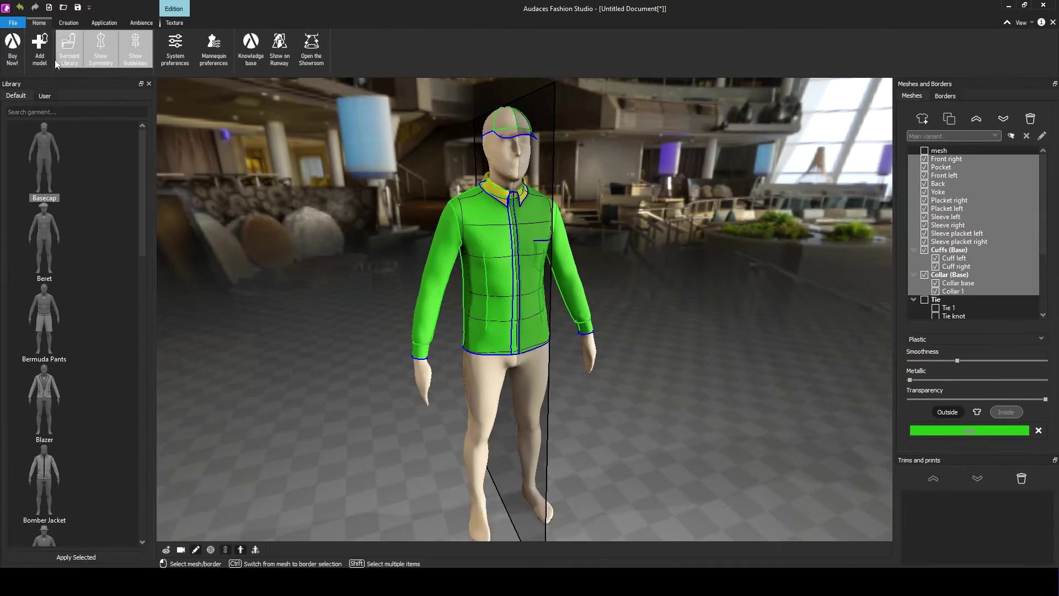
Step: Browse the garment library down to the T-shirt and examine the symmetry plane around the green shirt from different angles
click(72, 57)
click(72, 57)
scroll(38, 167, down, 5)
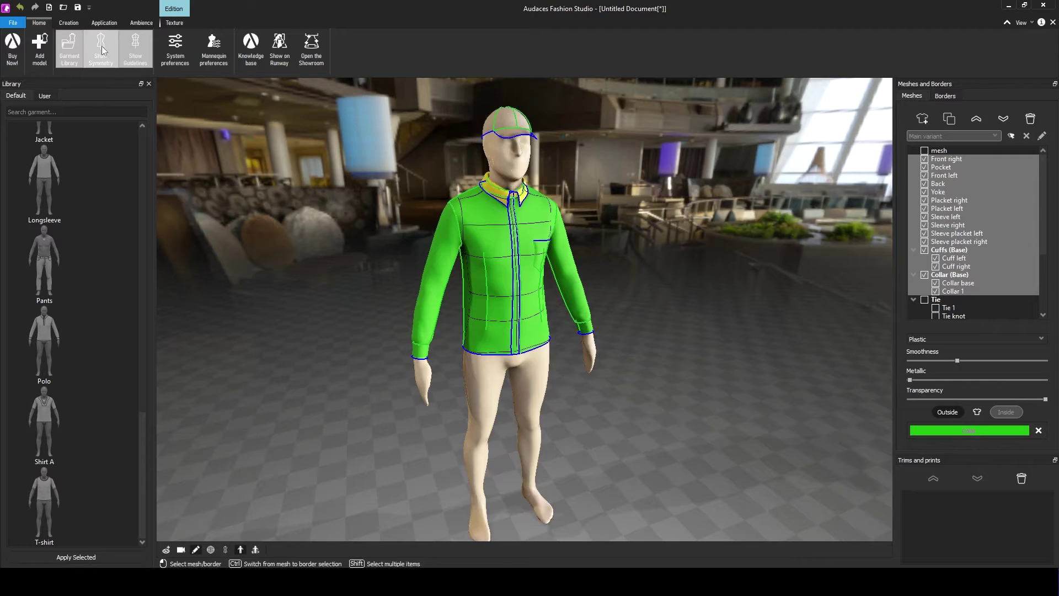
drag(475, 250, 565, 288)
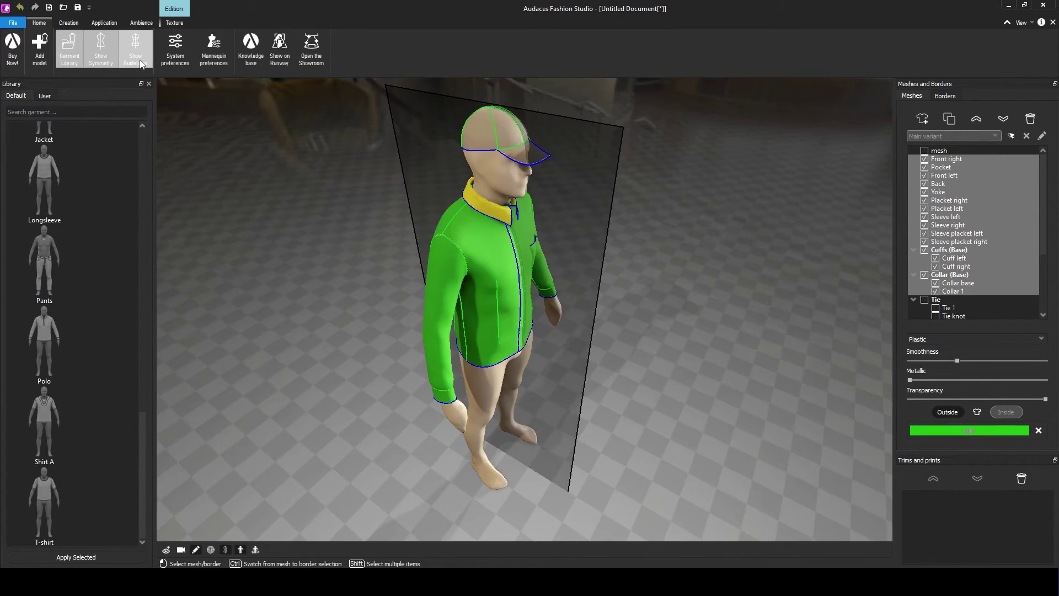
drag(319, 156, 496, 231)
scroll(553, 284, up, 5)
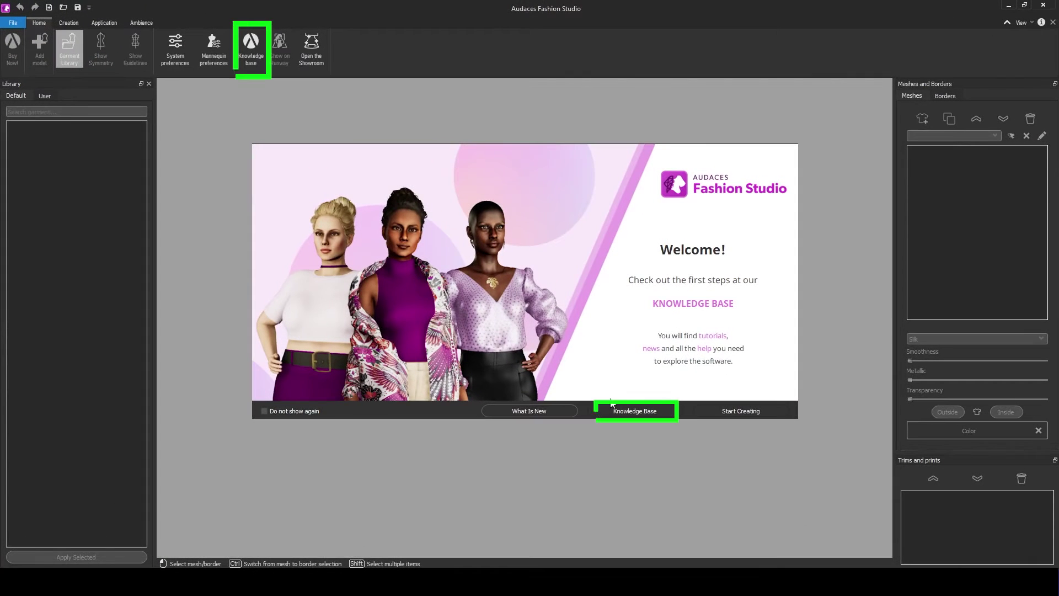
Step: Open the online Knowledge Base and look through the "Creating with Audaces Fashion Studio" tutorial article
click(663, 418)
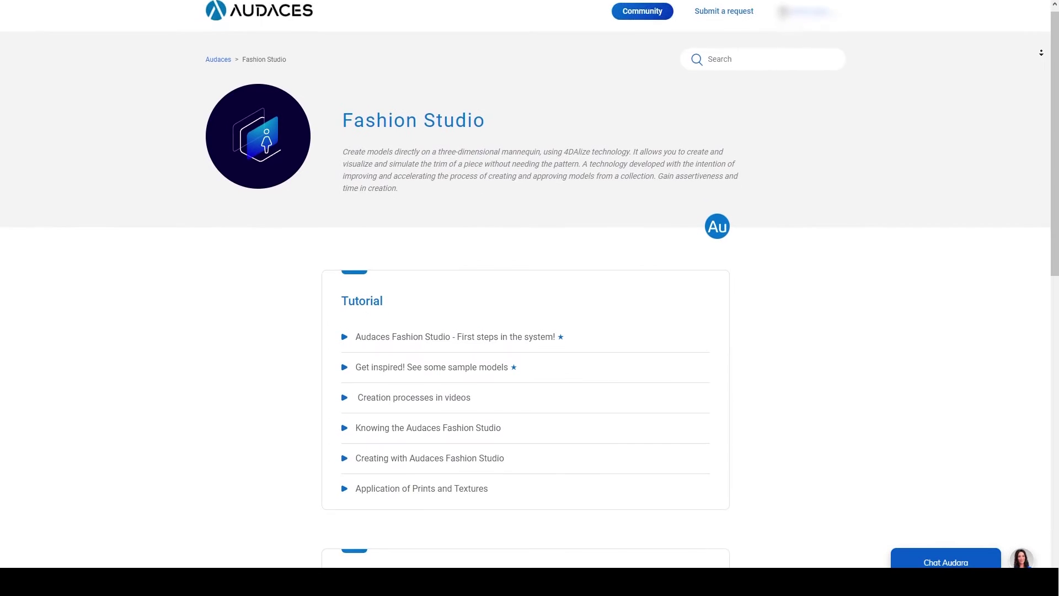
scroll(1039, 53, down, 4)
scroll(1040, 52, down, 6)
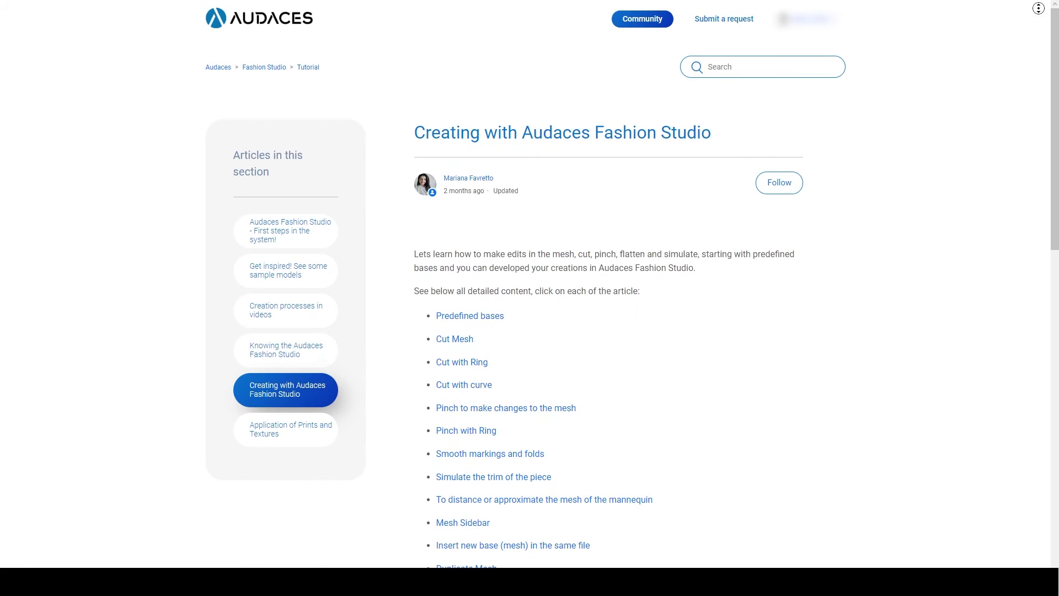
scroll(1035, 31, down, 3)
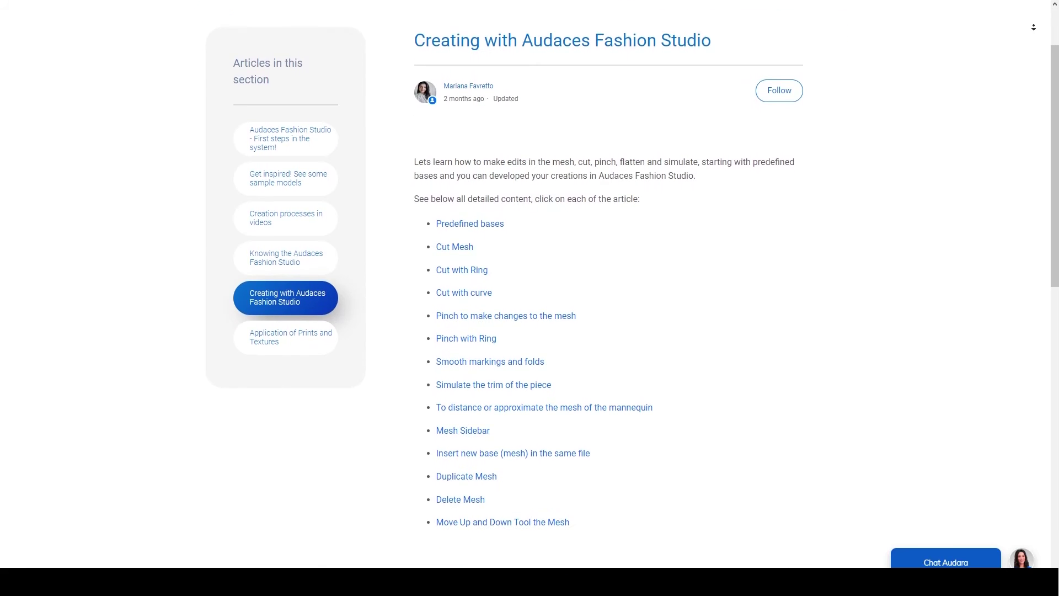
Step: Open the Cut with Ring article and read through its tool options and cutting instructions
click(476, 217)
scroll(1037, 35, down, 8)
scroll(1038, 35, down, 10)
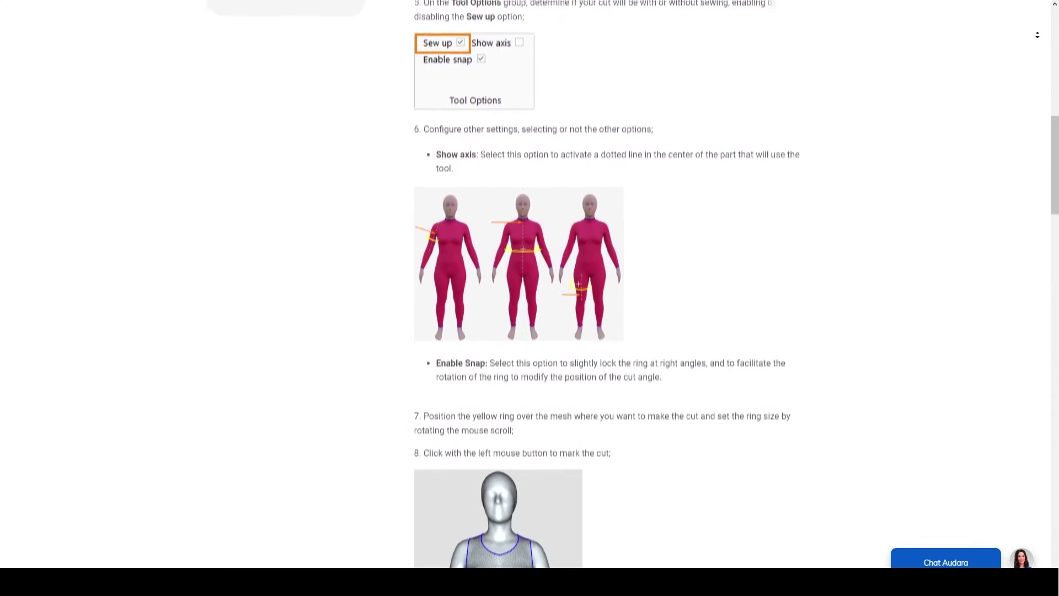
scroll(1038, 35, down, 7)
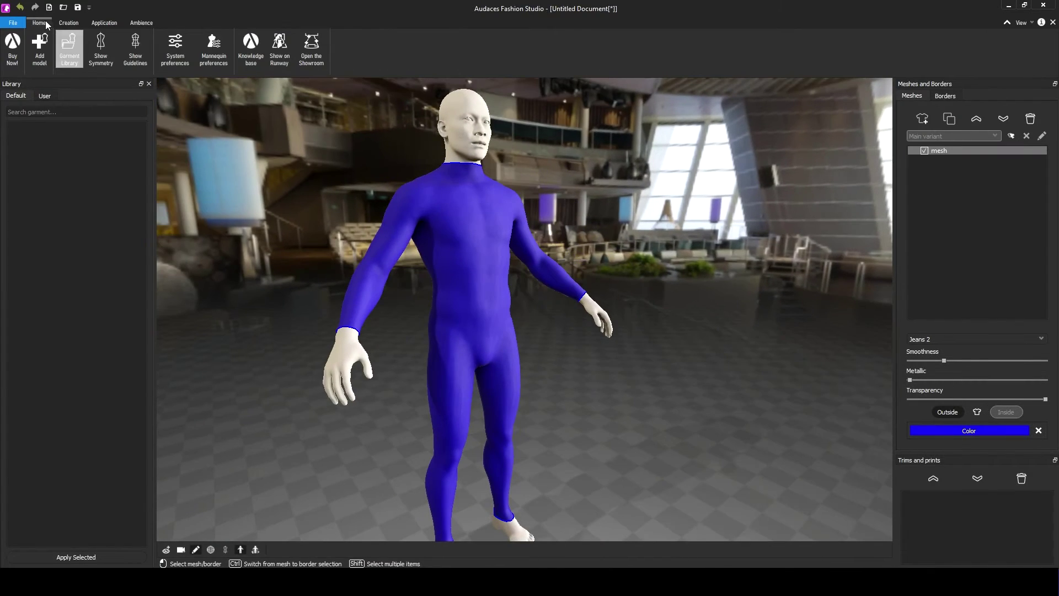
Step: Cut the blue bodysuit at the waist with Cut with Ring and simulate the upper part with slightly more Inflation
click(69, 23)
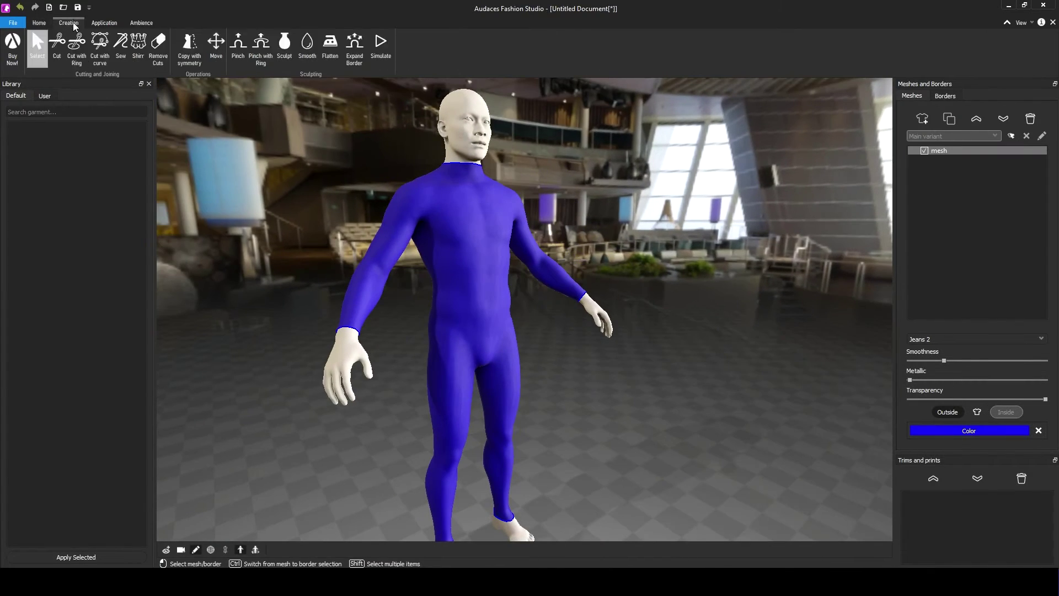
click(77, 49)
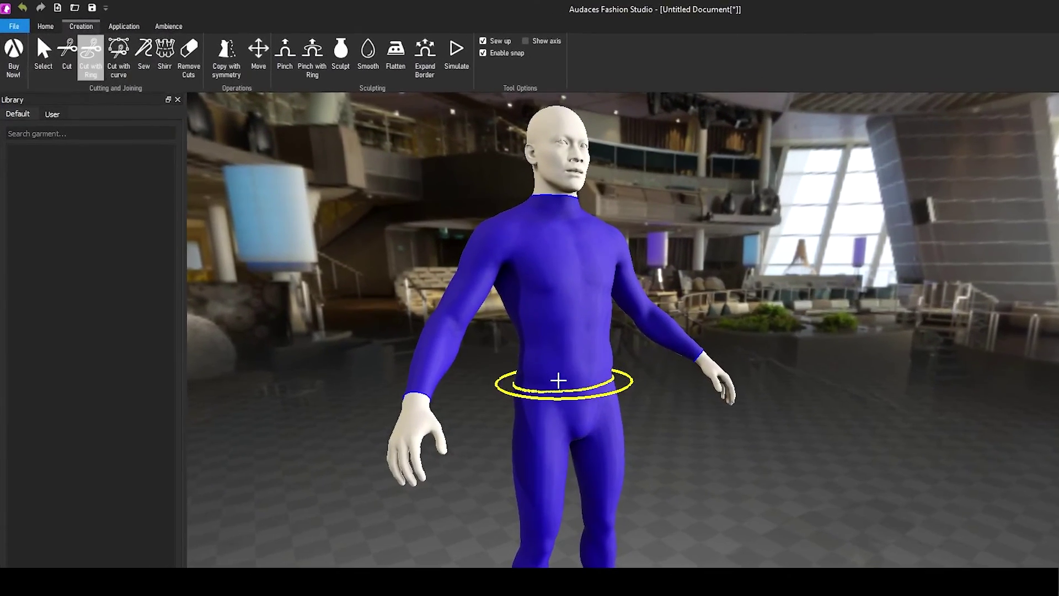
click(536, 366)
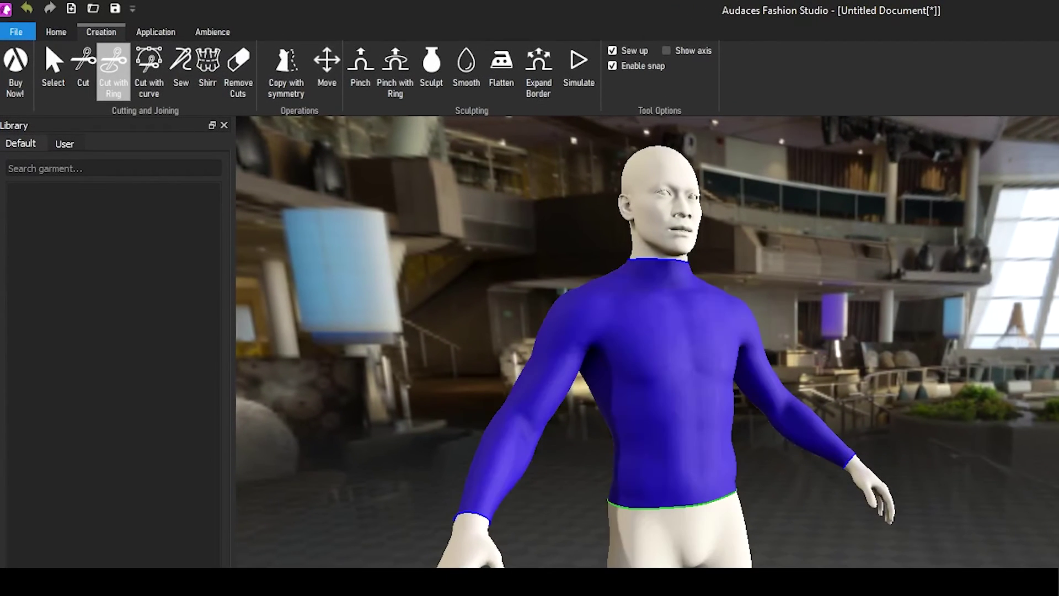
click(578, 72)
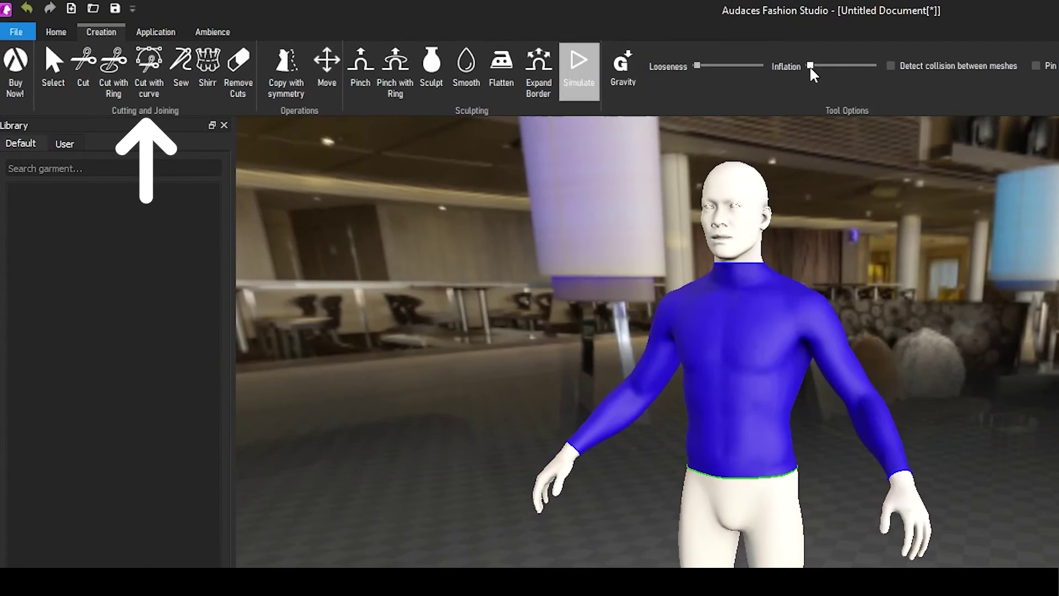
drag(809, 66, 813, 66)
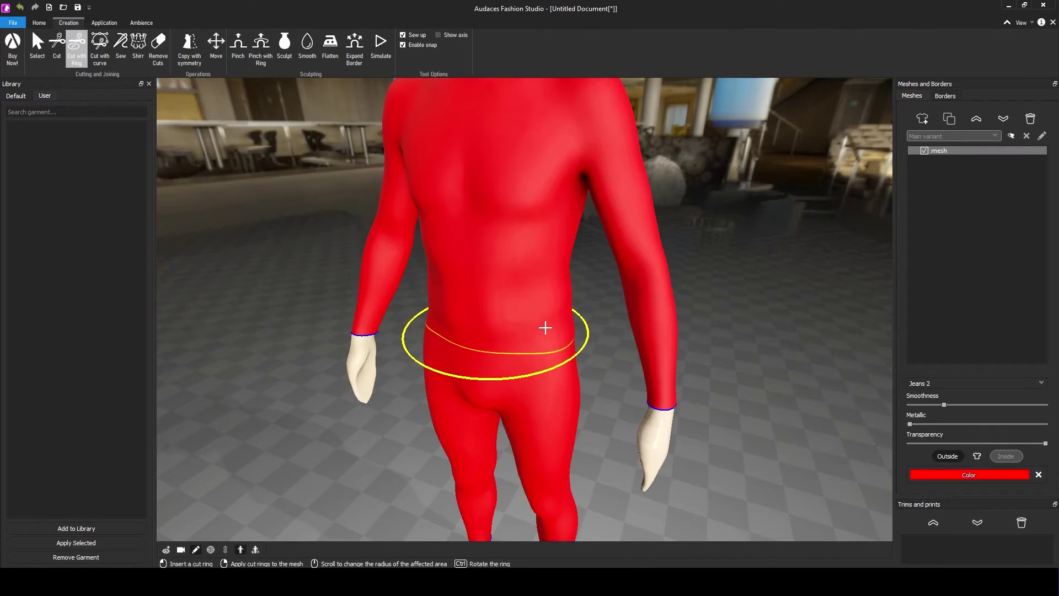
Step: Cut the red bodysuit with rings at the waist and both upper arms, and pick the mesh(2) piece
click(591, 177)
middle_drag(591, 177, 625, 185)
click(283, 197)
middle_drag(655, 279, 474, 388)
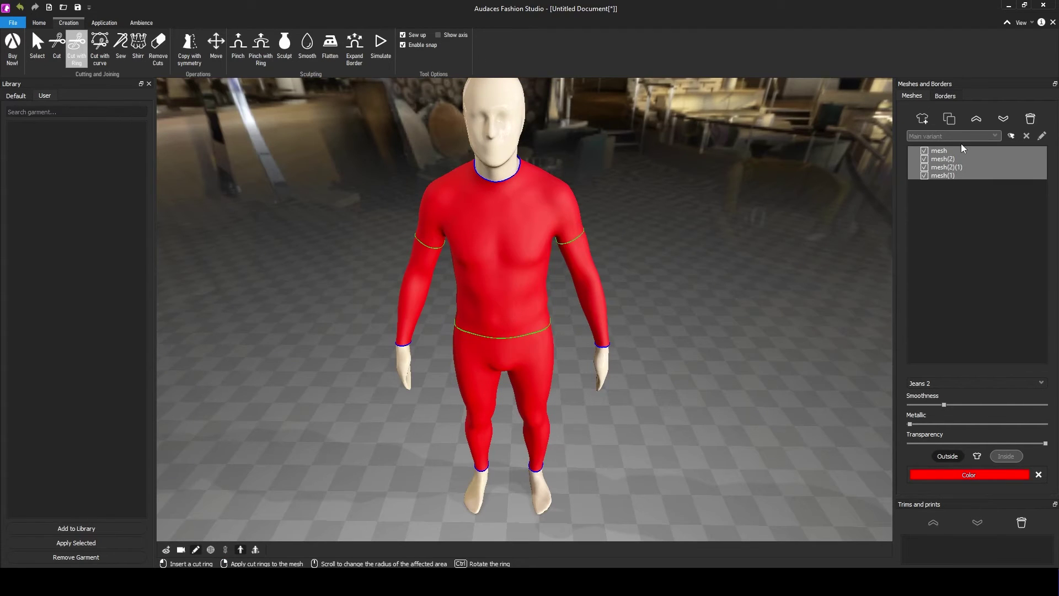
click(927, 159)
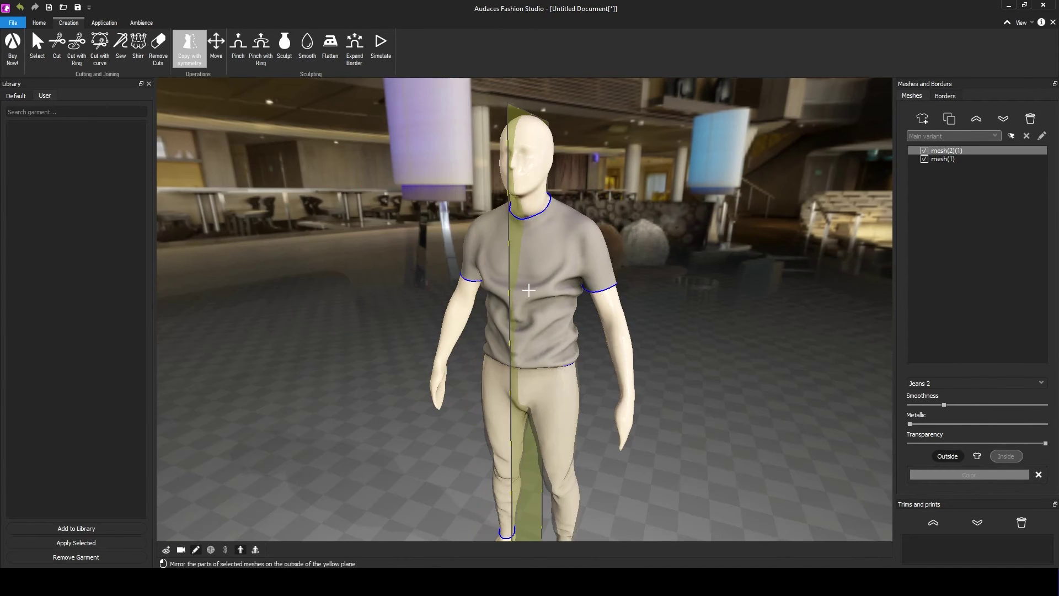
Step: Pinch the T-shirt's chest area downward with the Pinch tool in Drag cut mode and check the folds from the side
click(238, 47)
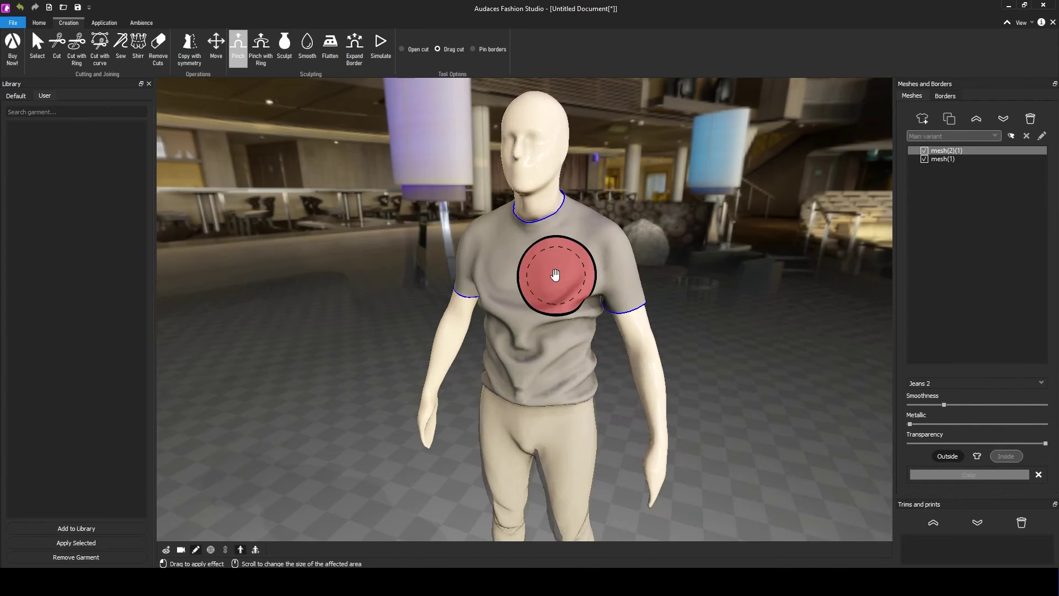
mouse_move(553, 274)
mouse_down()
mouse_move(546, 318)
mouse_move(486, 343)
mouse_move(539, 381)
mouse_move(551, 271)
mouse_move(606, 329)
mouse_move(582, 360)
mouse_move(568, 319)
mouse_up()
mouse_move(568, 320)
middle_down()
mouse_move(761, 293)
mouse_move(497, 326)
middle_up()
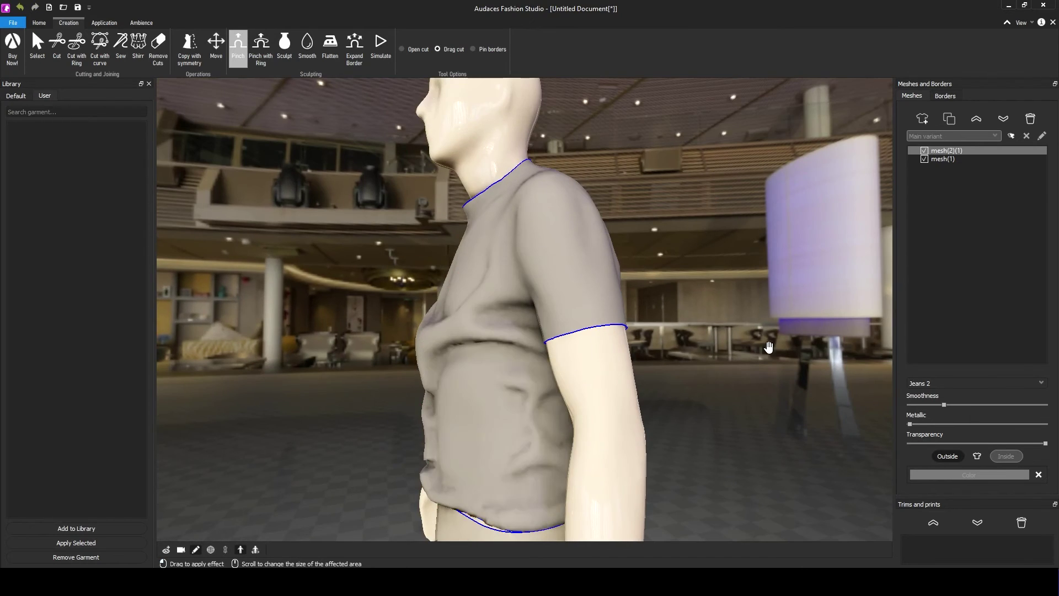
mouse_move(764, 345)
middle_down()
mouse_move(709, 385)
mouse_move(354, 332)
mouse_move(662, 265)
mouse_move(634, 276)
middle_up()
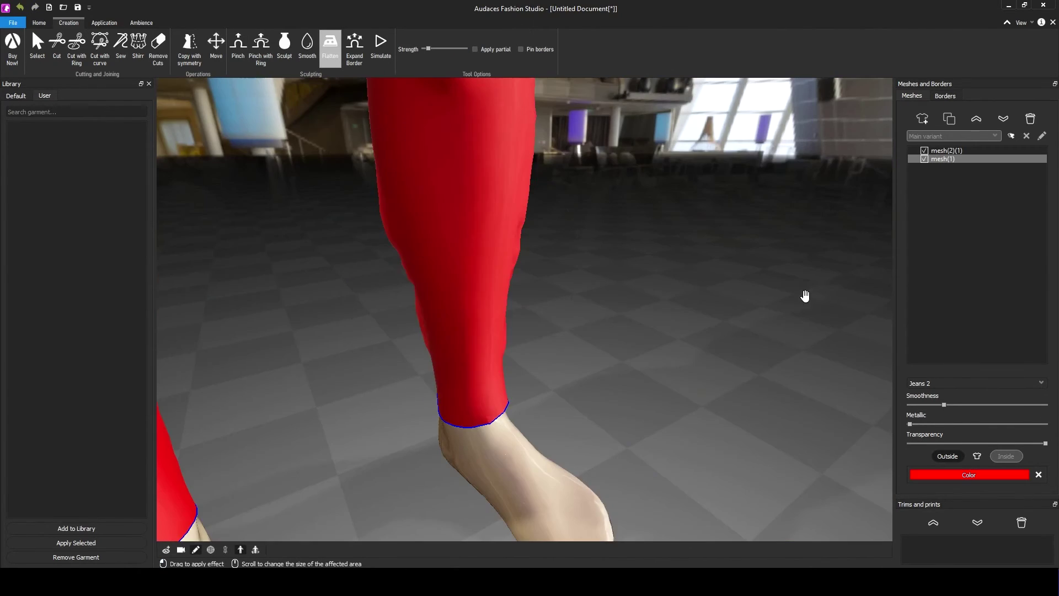
middle_drag(804, 295, 688, 307)
scroll(356, 340, up, 2)
scroll(359, 331, down, 2)
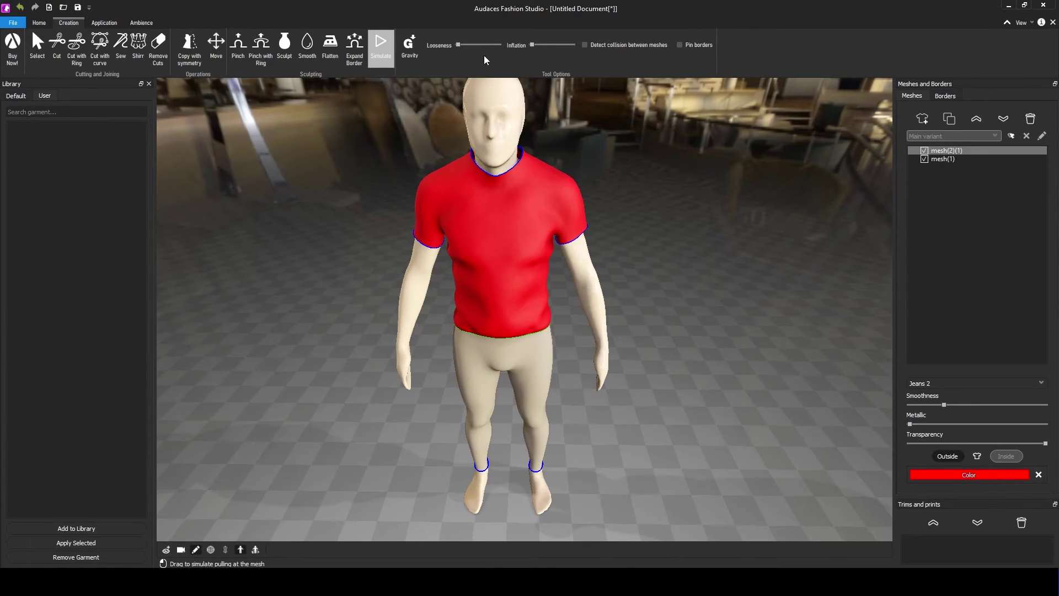
Step: Simulate the drape of the pants mesh mesh(1) and pick a color for the T-shirt mesh mesh(2)(1)
click(987, 158)
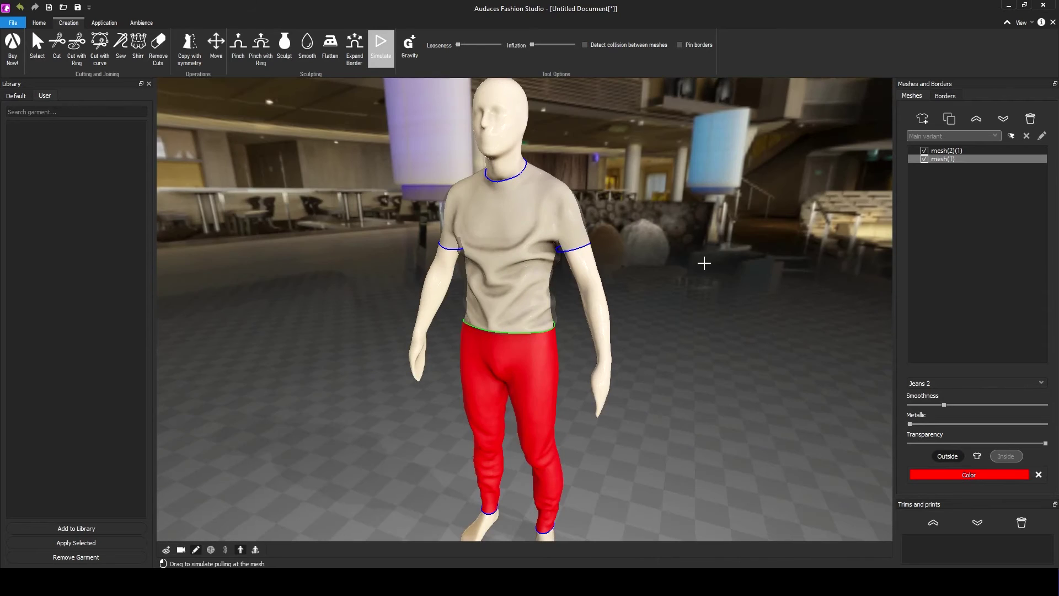
click(958, 151)
click(989, 474)
drag(512, 161, 442, 199)
click(562, 472)
Step: Pull the front of the custom avatar's yellow top sideways with the Simulate tool
scroll(503, 253, up, 3)
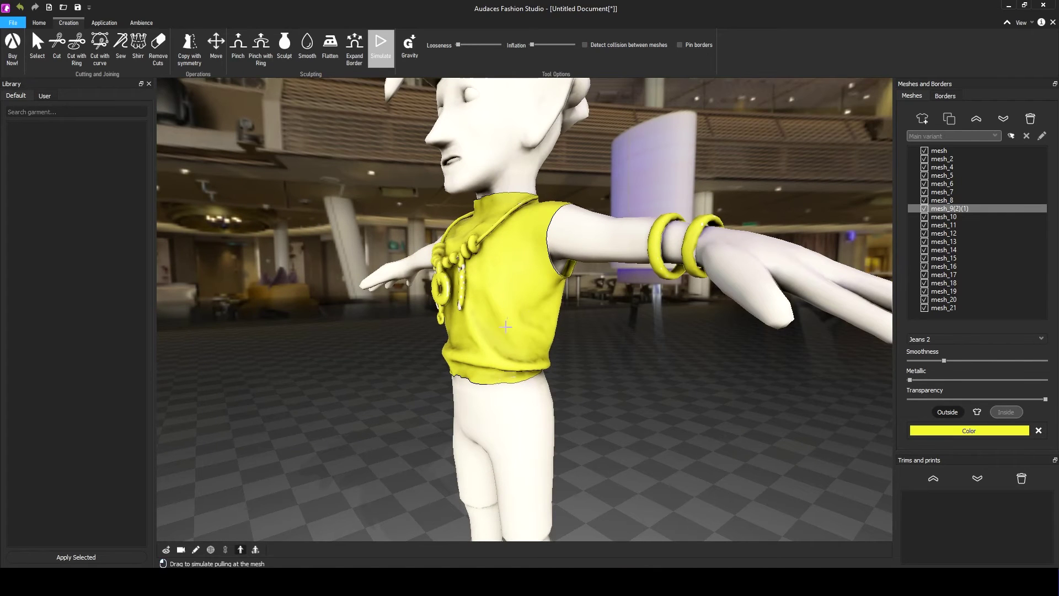
mouse_move(506, 327)
mouse_down()
mouse_move(554, 301)
mouse_move(569, 322)
mouse_up()
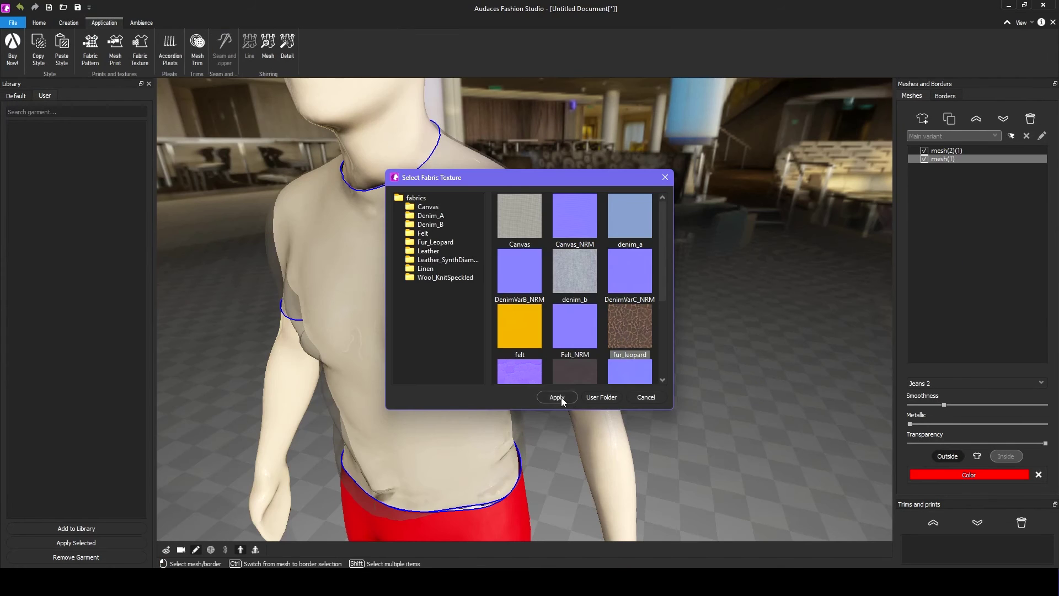
Step: Apply the fur_leopard fabric texture to the pants and the speckled wool knit texture to the T-shirt
click(556, 397)
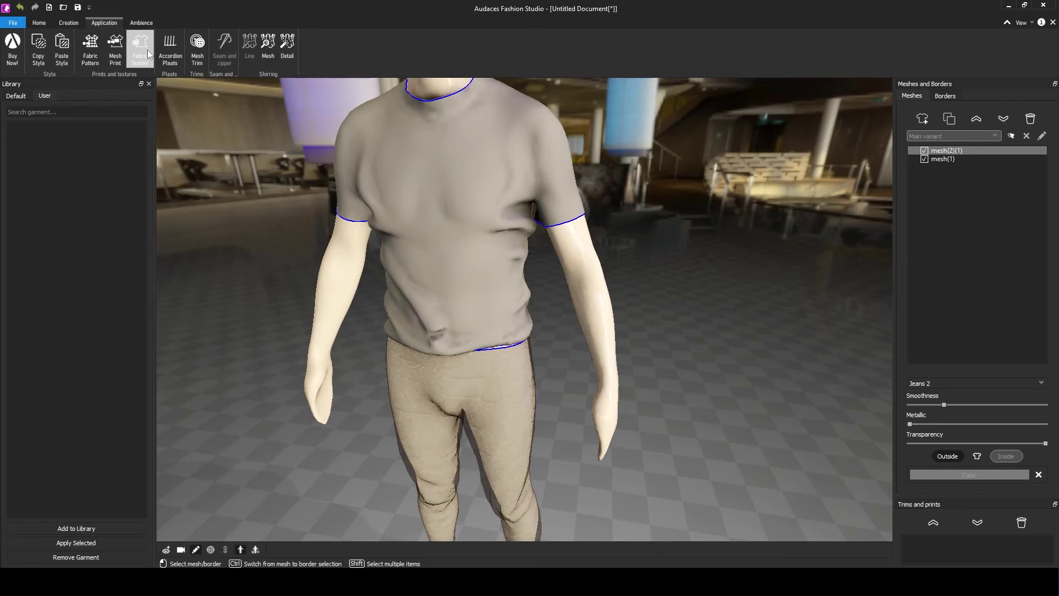
click(148, 54)
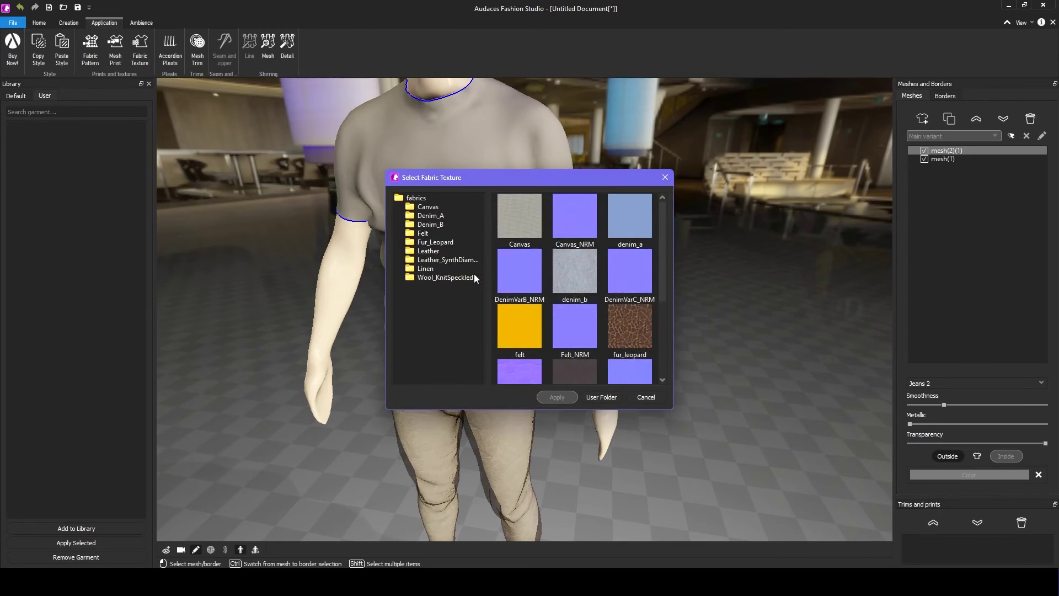
scroll(574, 309, down, 3)
click(558, 397)
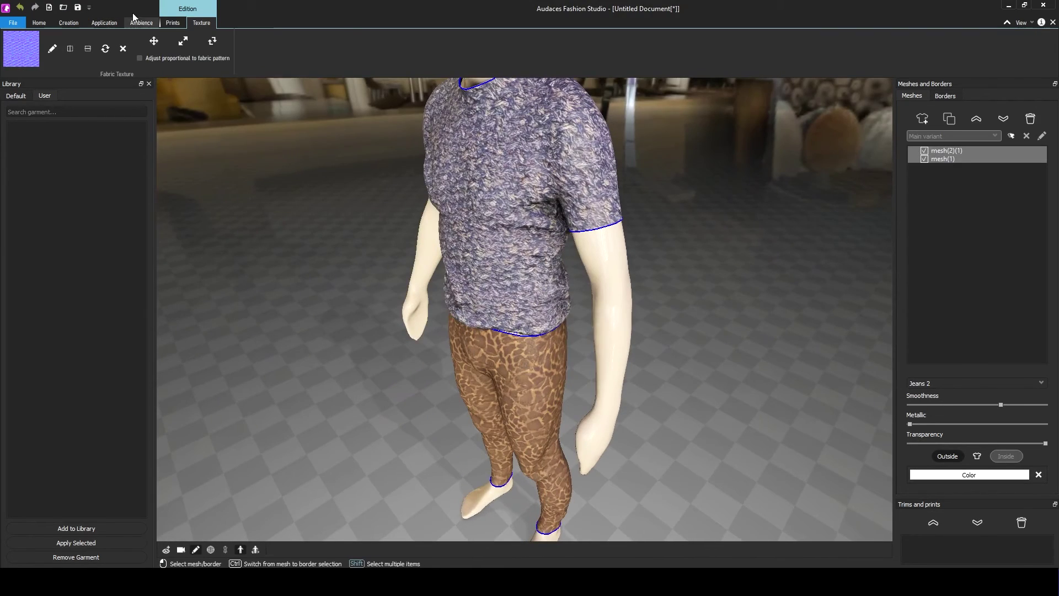
Step: Change the scene's environment and lighting to Glass Corridor and open the list of environments again
click(141, 22)
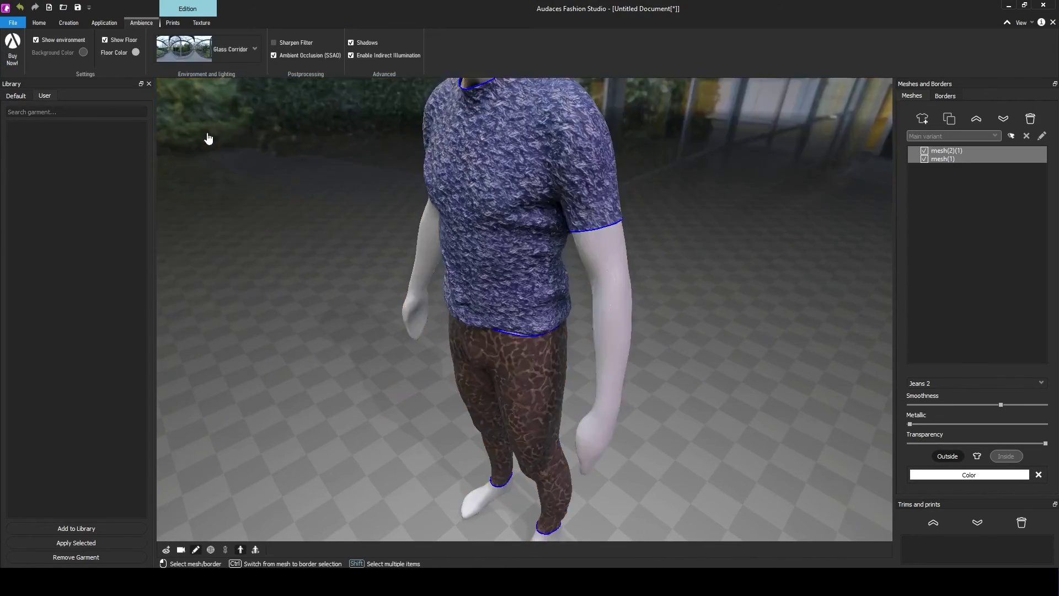
scroll(239, 159, down, 5)
click(254, 49)
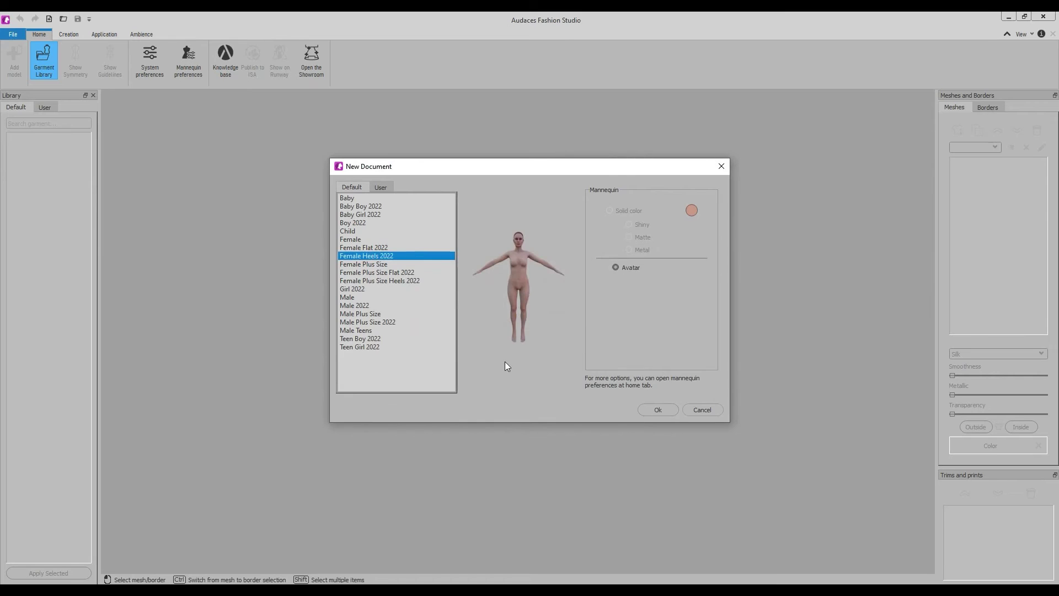
Step: Create a new document with the Female Heels 2022 mannequin and apply the Basic dress from the garment library
click(657, 410)
double_click(44, 166)
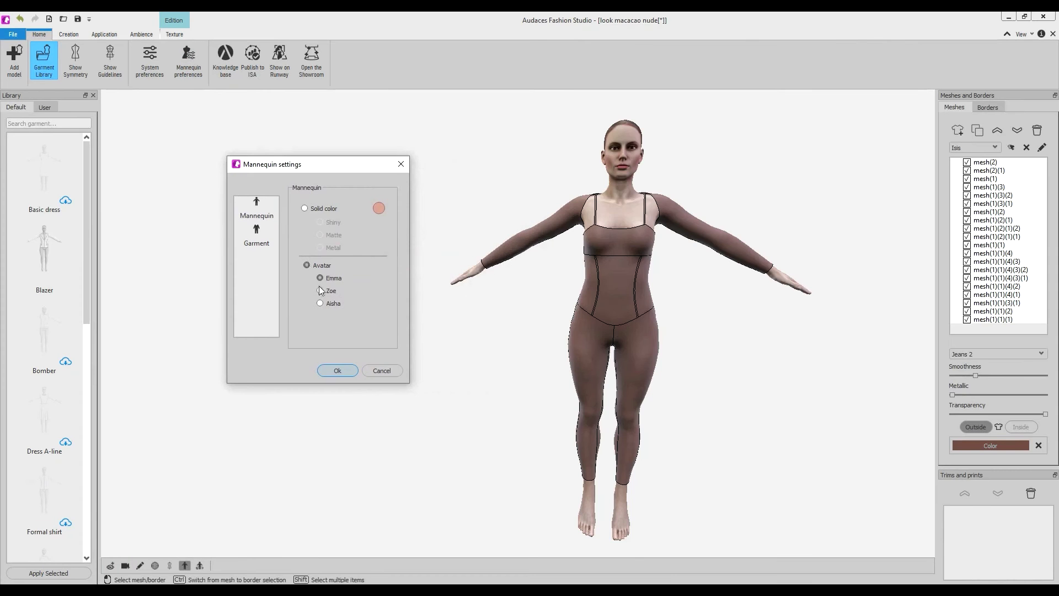
Step: Try the Zoe avatar in the mannequin settings and settle on Aisha for the nude jumpsuit look
click(319, 290)
click(320, 303)
click(341, 370)
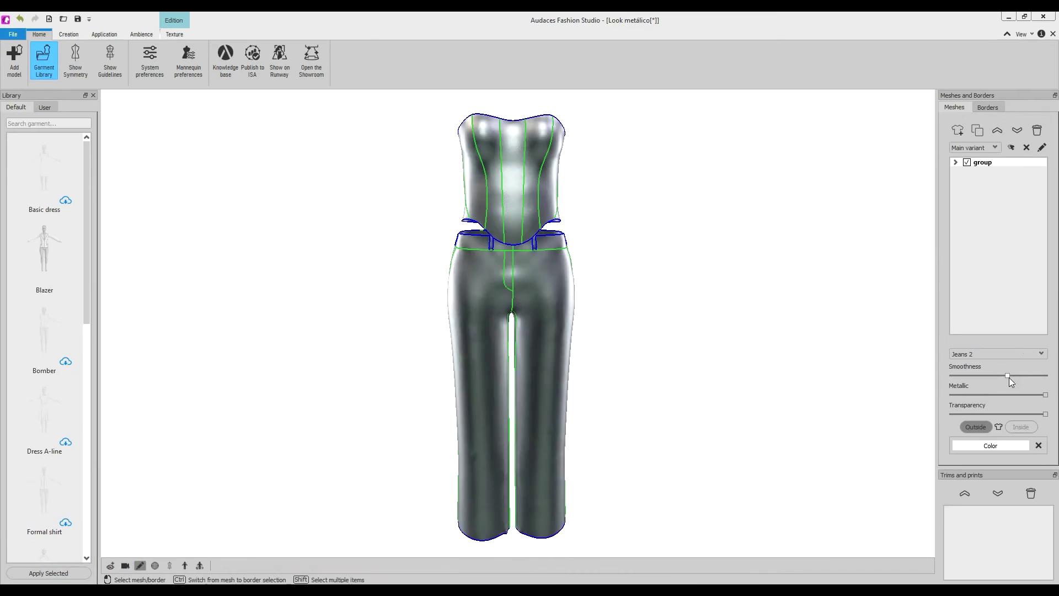
Step: Slightly increase the Smoothness of the metallic corset and trousers group
drag(1009, 377, 1012, 378)
click(575, 293)
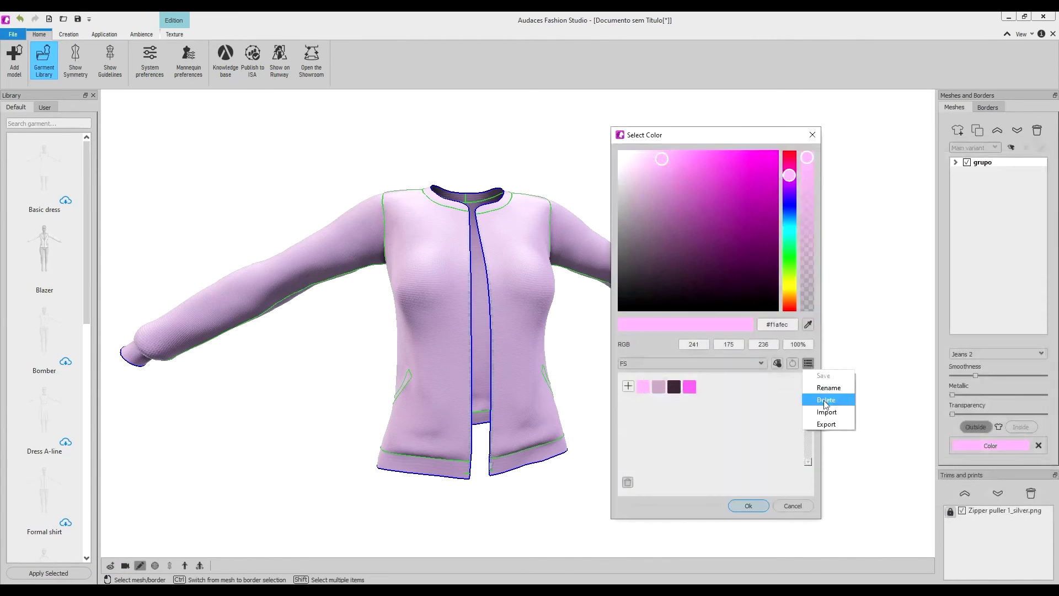
Step: Import a color palette into the color selection of the pink jacket
click(825, 411)
double_click(783, 264)
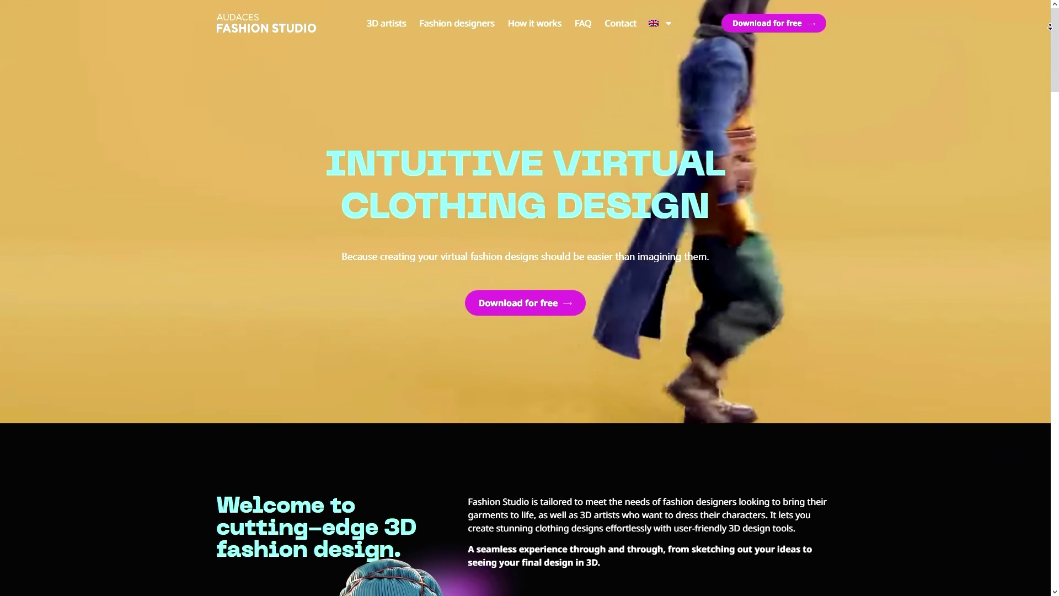
scroll(1050, 26, down, 3)
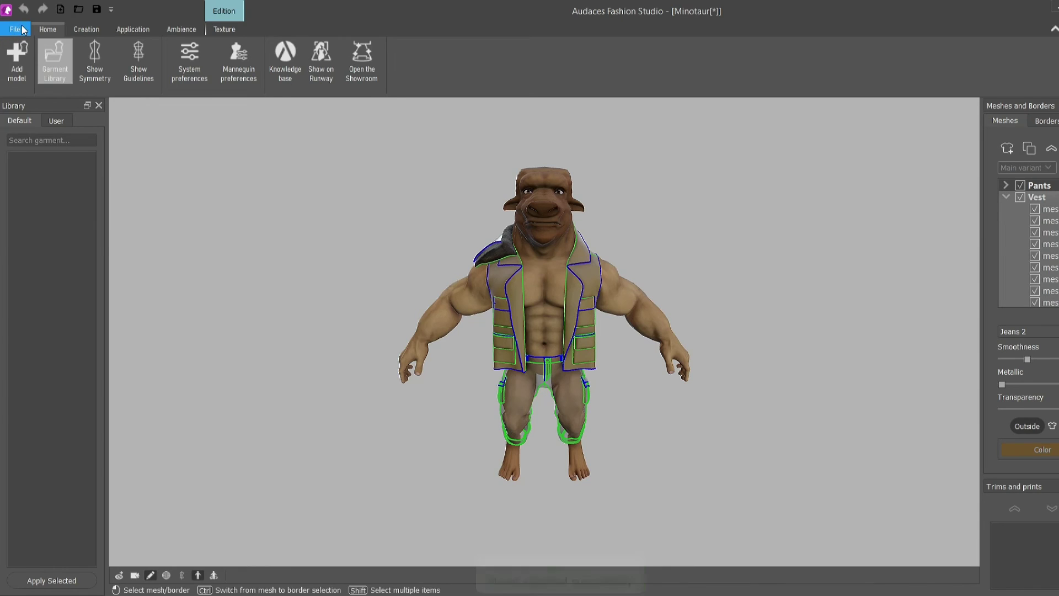
Step: Start a GLB export of the Minotaur outfit and open a new folder named Vest in Minotaur Clothes as its destination
click(15, 29)
mouse_move(88, 179)
click(228, 178)
click(560, 363)
right_click(315, 313)
mouse_move(324, 559)
click(514, 363)
text(Vest)
key(Return)
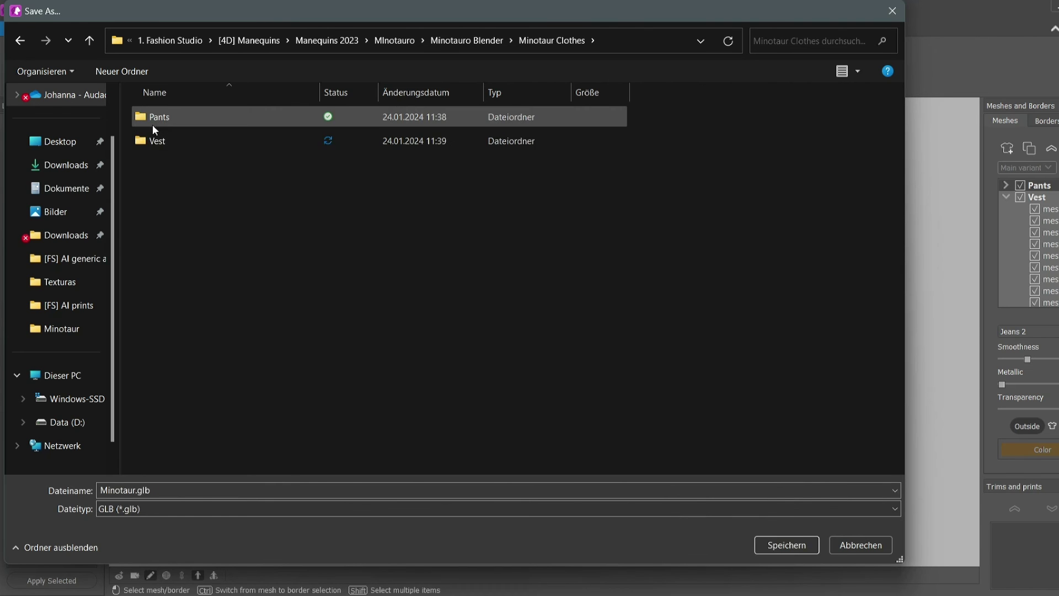
double_click(166, 141)
double_click(217, 492)
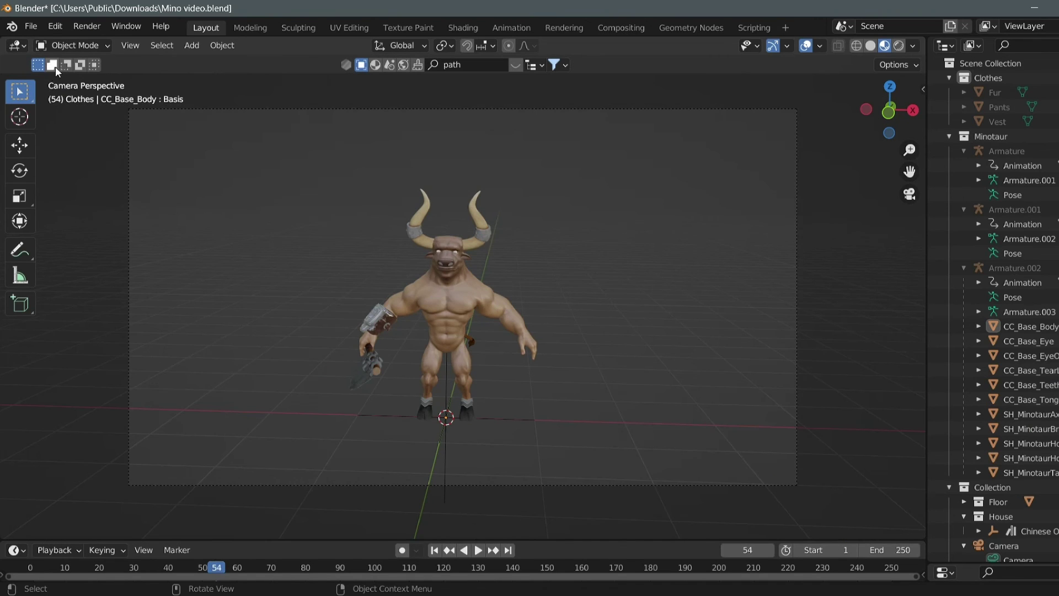
Step: In Blender, import Pants.glb from the recent Pants folder as a glTF 2.0 file with Pack Images enabled
click(31, 26)
mouse_move(83, 225)
click(286, 369)
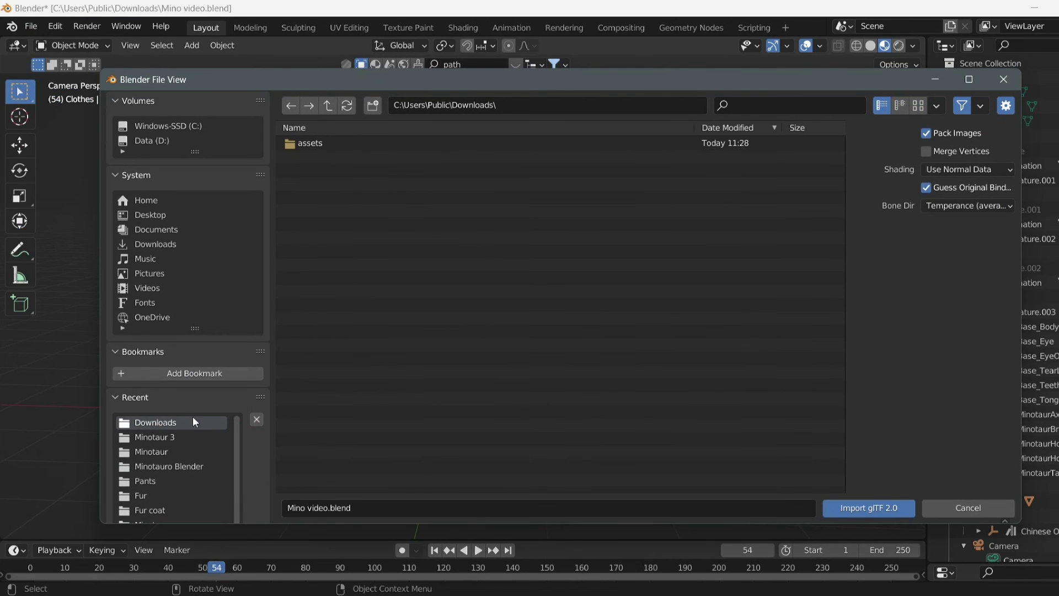
click(151, 480)
click(325, 144)
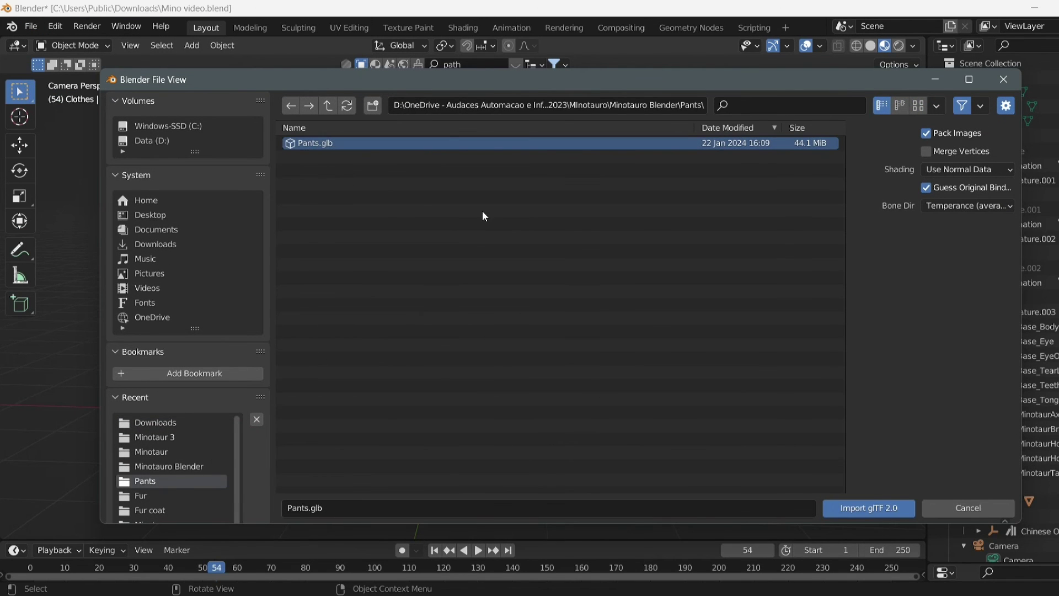
click(850, 509)
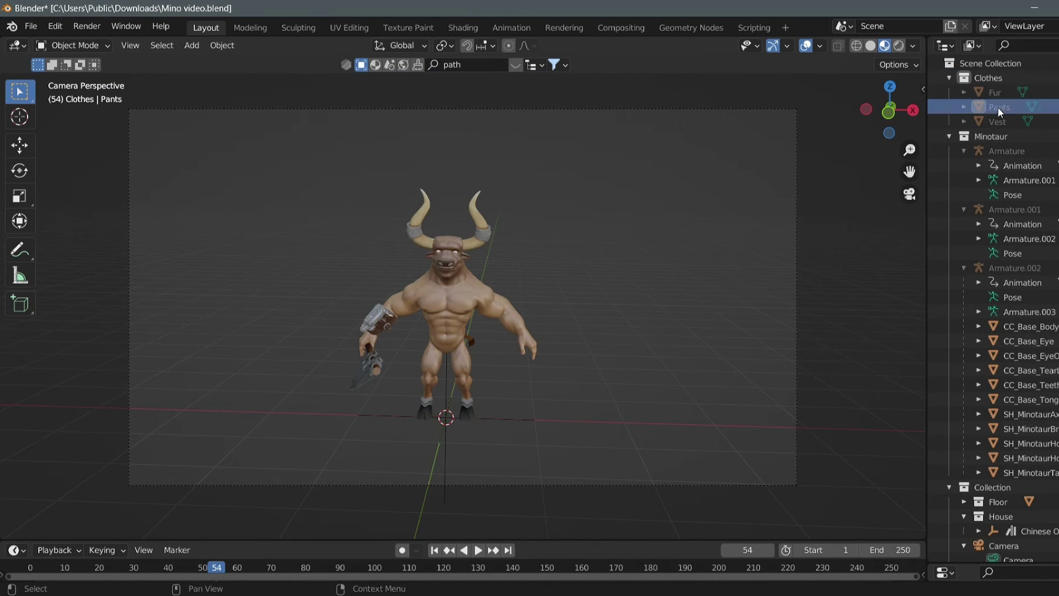
Step: Display the dressed minotaur and house scene with rendered viewport shading
scroll(446, 422, up, 1)
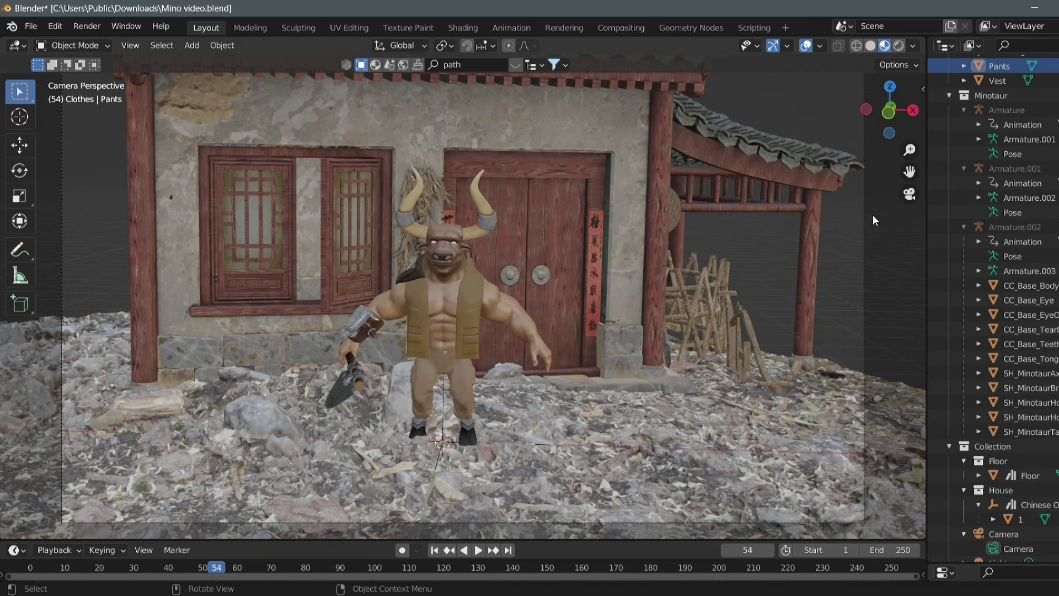
click(898, 46)
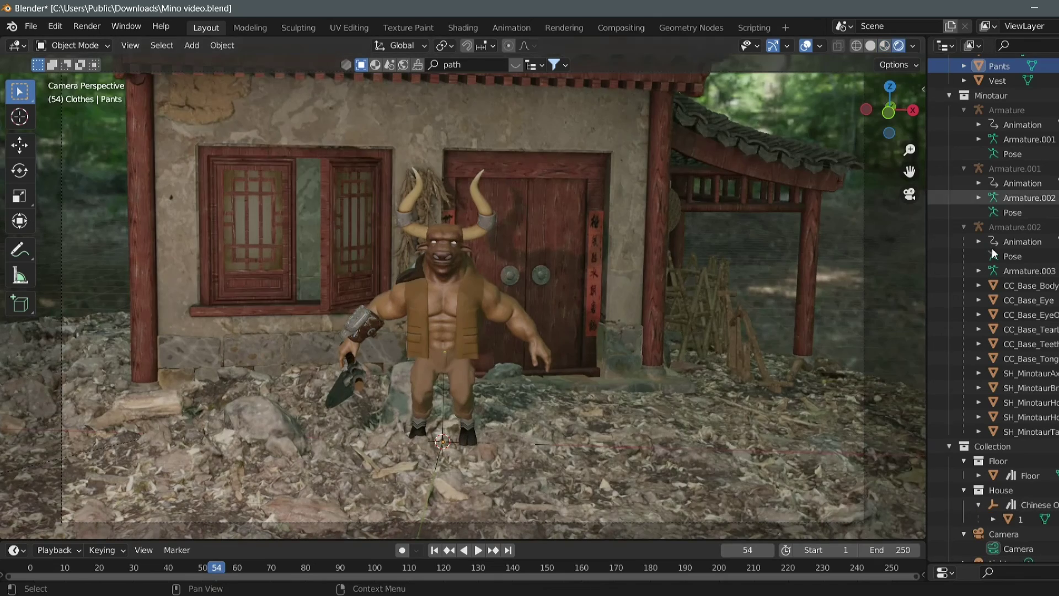
scroll(716, 352, down, 1)
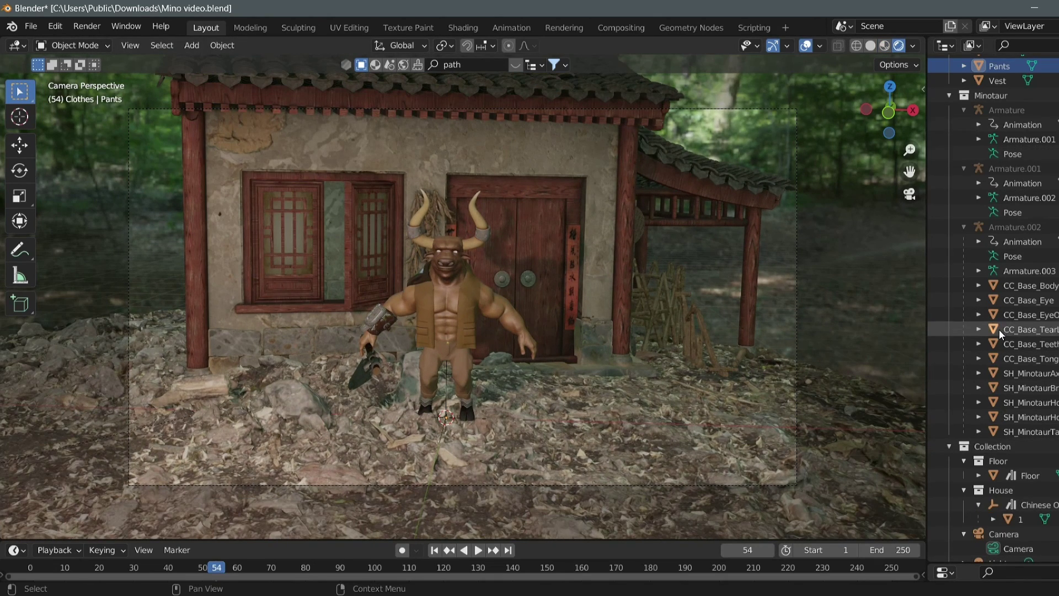
scroll(998, 329, down, 1)
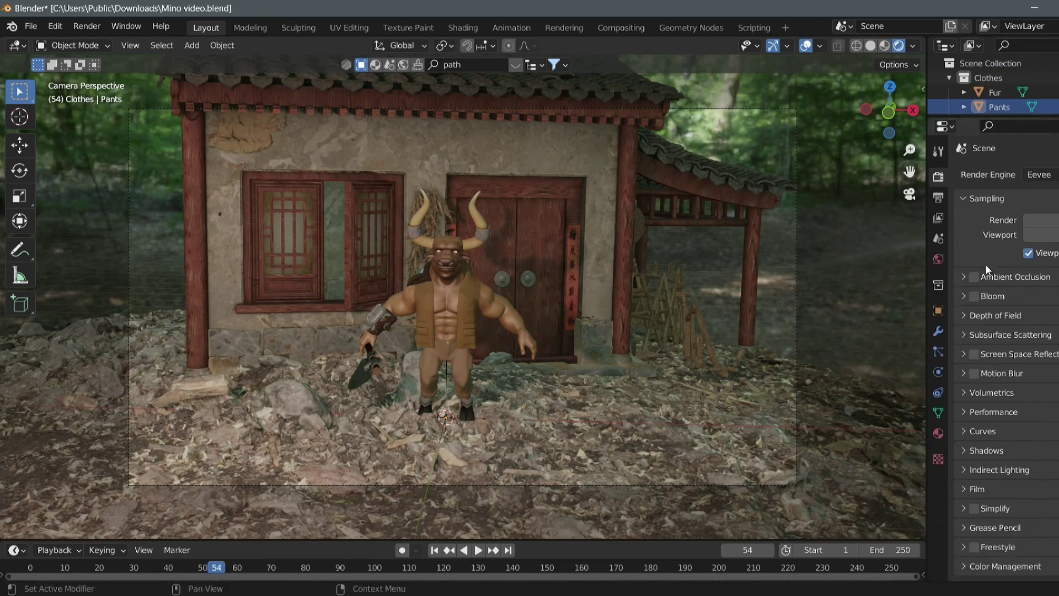